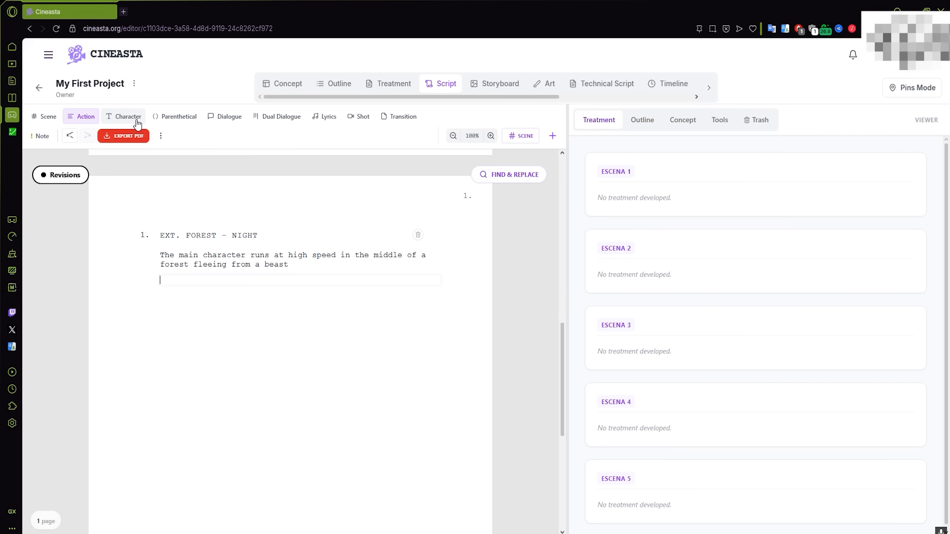
- Add the character ROSS below the forest action with the parenthetical "panting" and the dialogue "Who are you?"
key(ctrl)
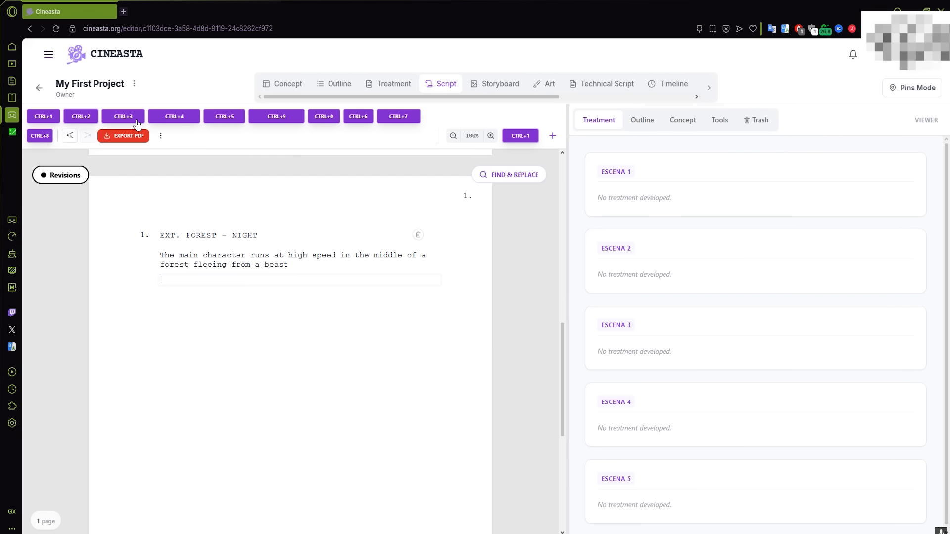
key(ctrl+3)
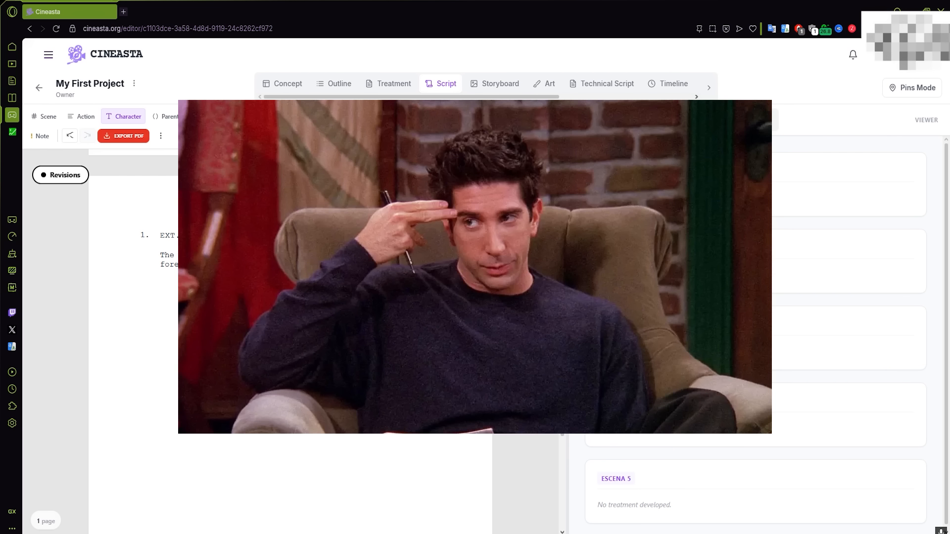
text(ROSS)
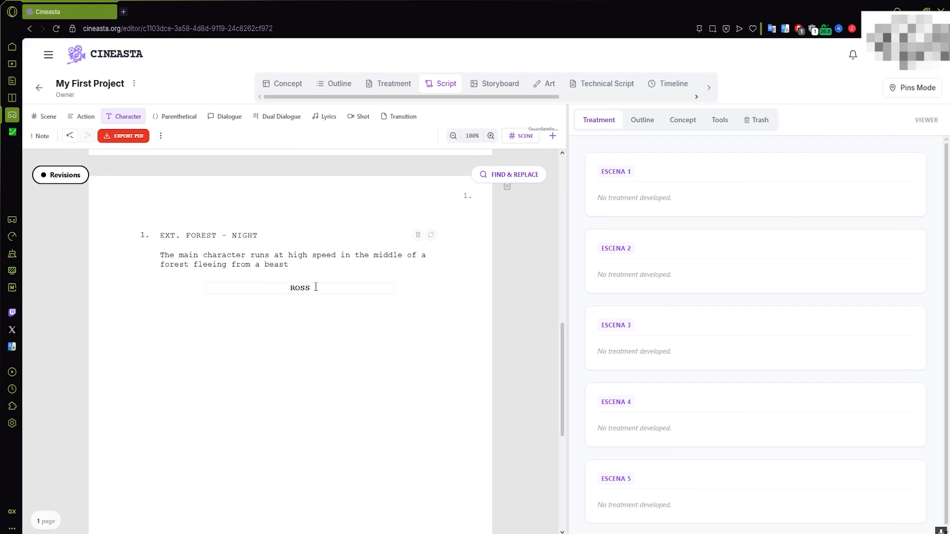
key(Return)
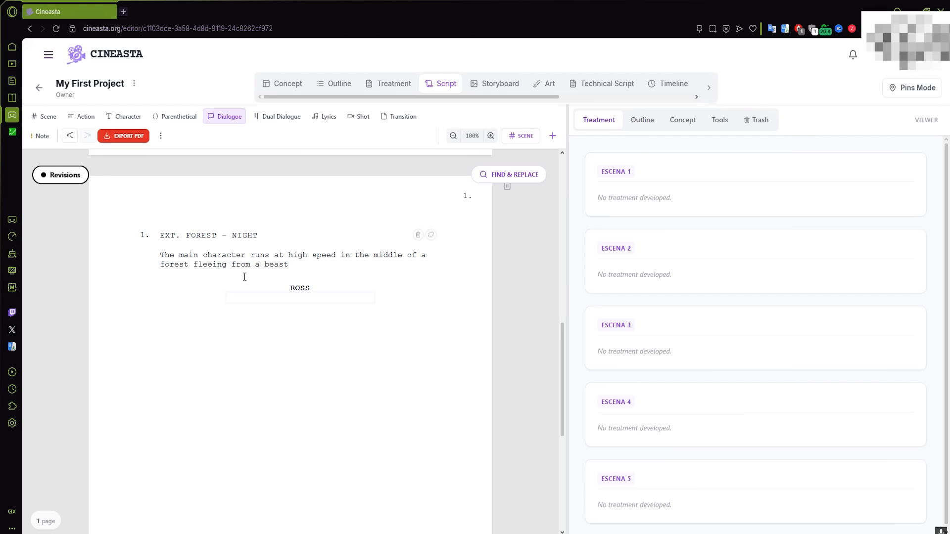
text(()
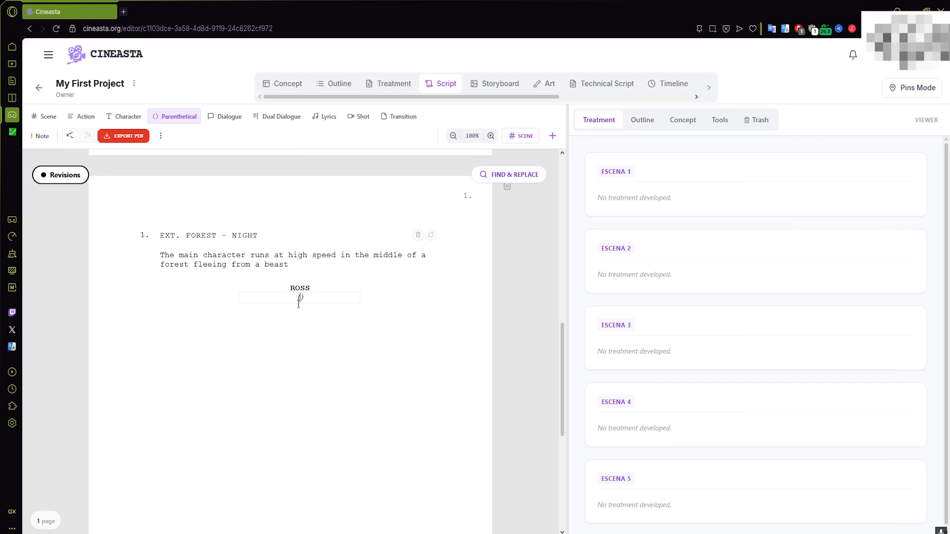
text(panting)
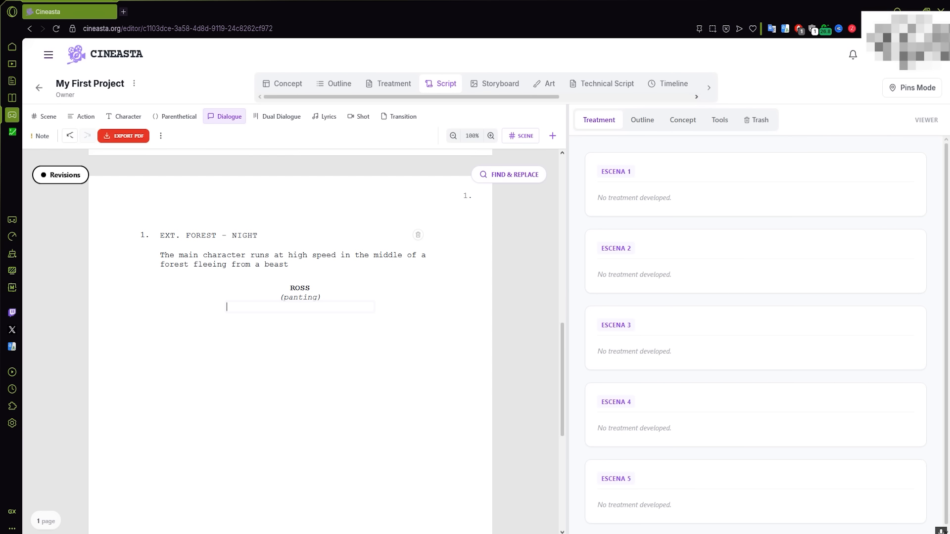
text(Who are you?)
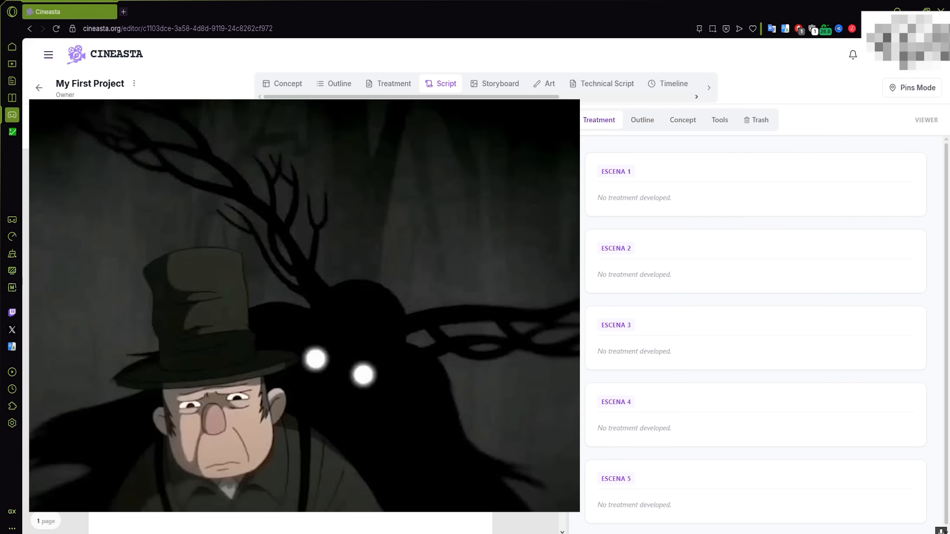
- Add the character THE BEAST with the parenthetical "With a deep voice" and the reply "I am death"
key(Return)
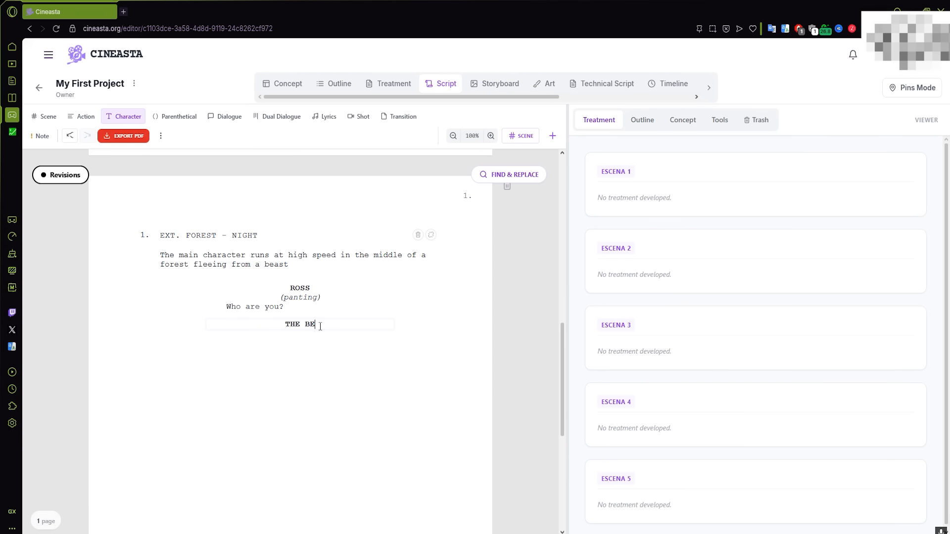
text(AST)
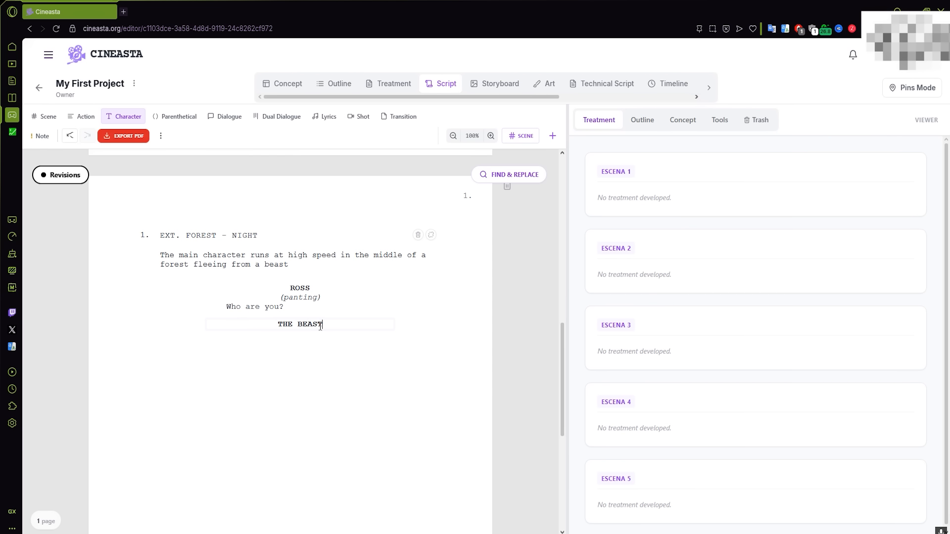
key(Return)
text(()
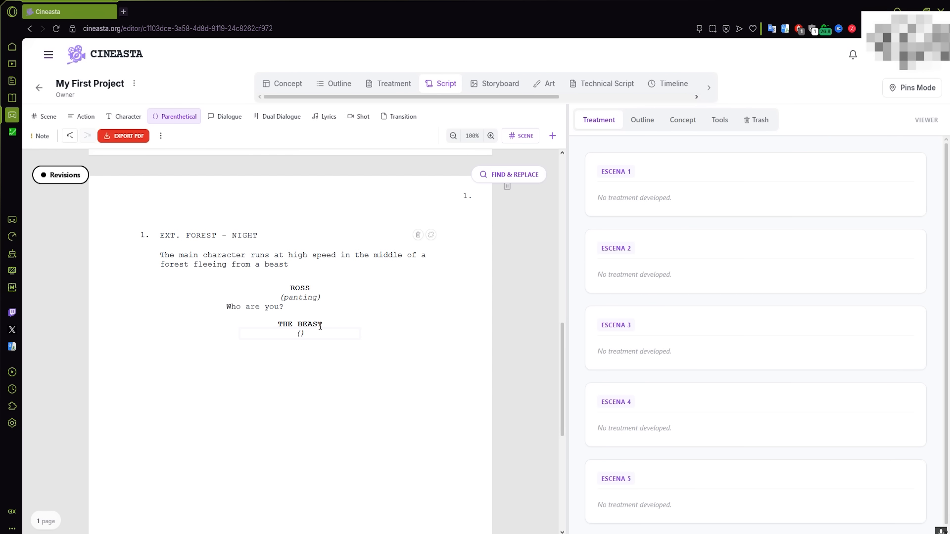
text(With a deep voice)
click(343, 332)
key(Return)
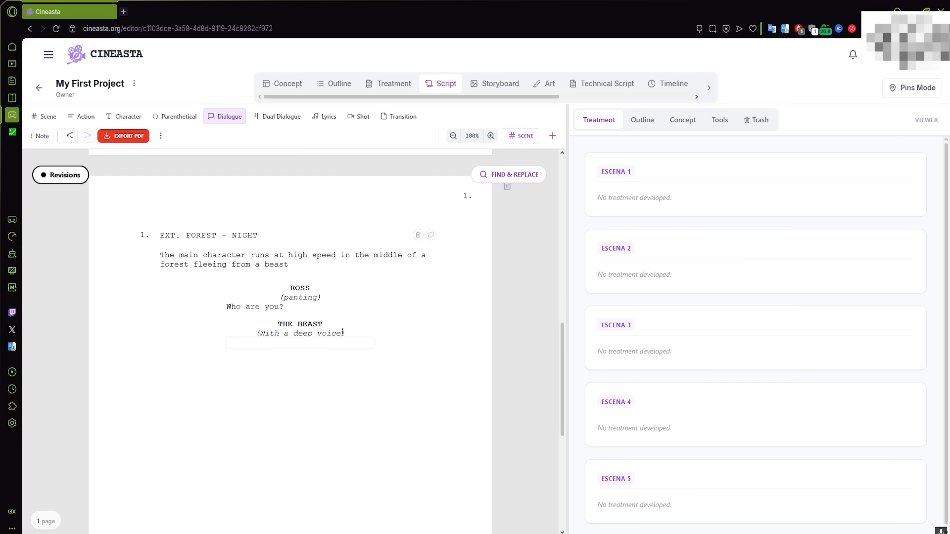
text(I am death)
- Add a second ROSS cue with the parenthetical "screaming" and the dialogue "stay away from me"
key(Return)
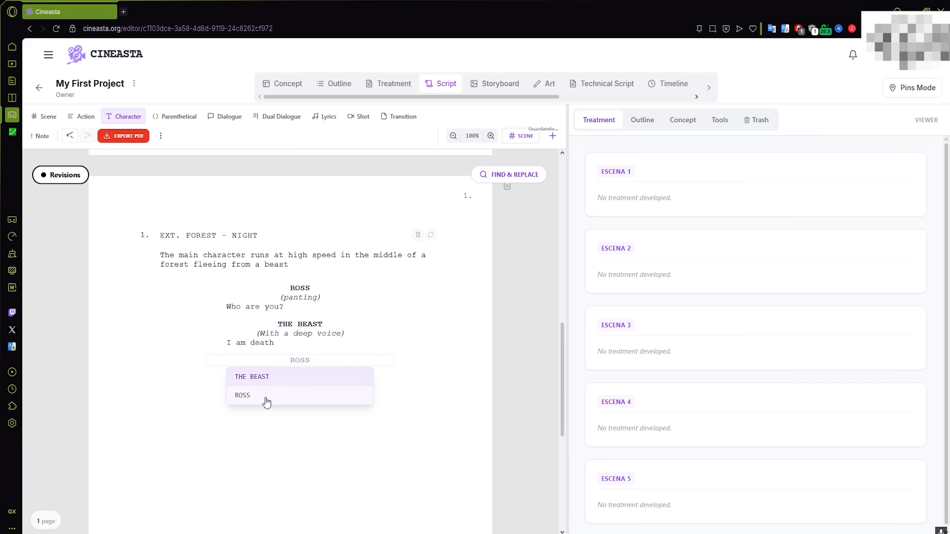
click(277, 397)
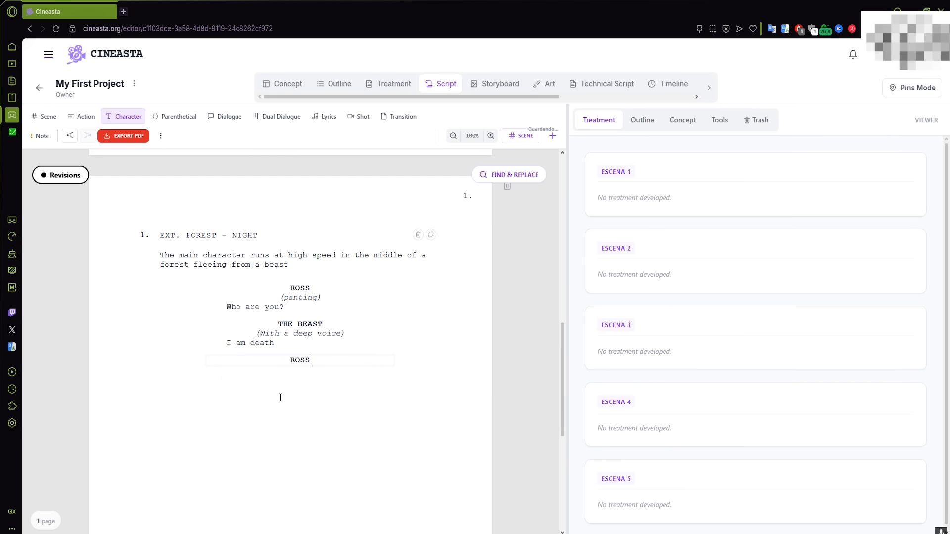
key(Return)
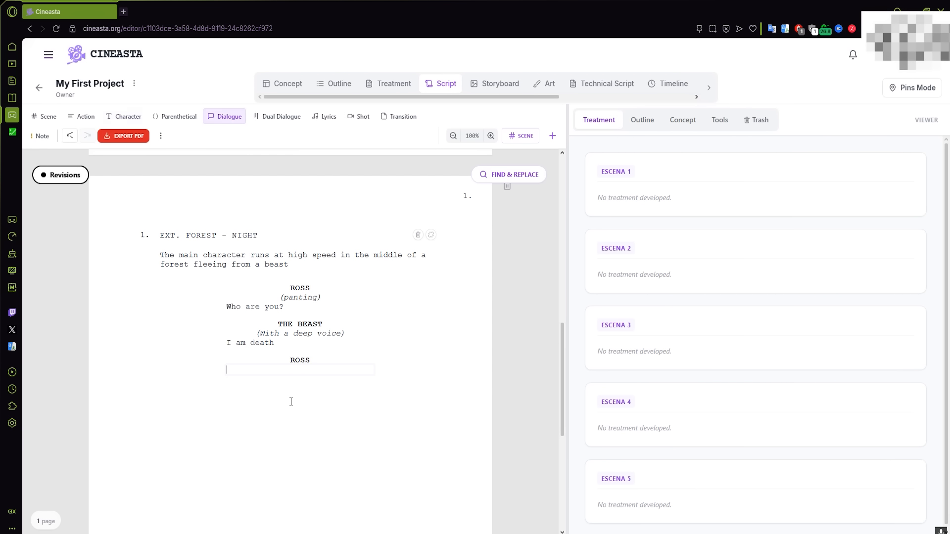
text((screaming)
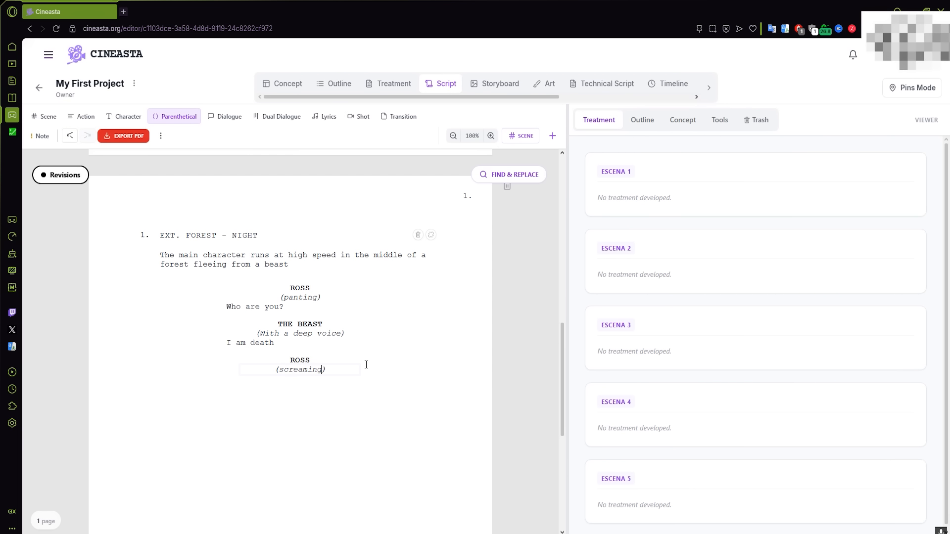
text(stay away from me)
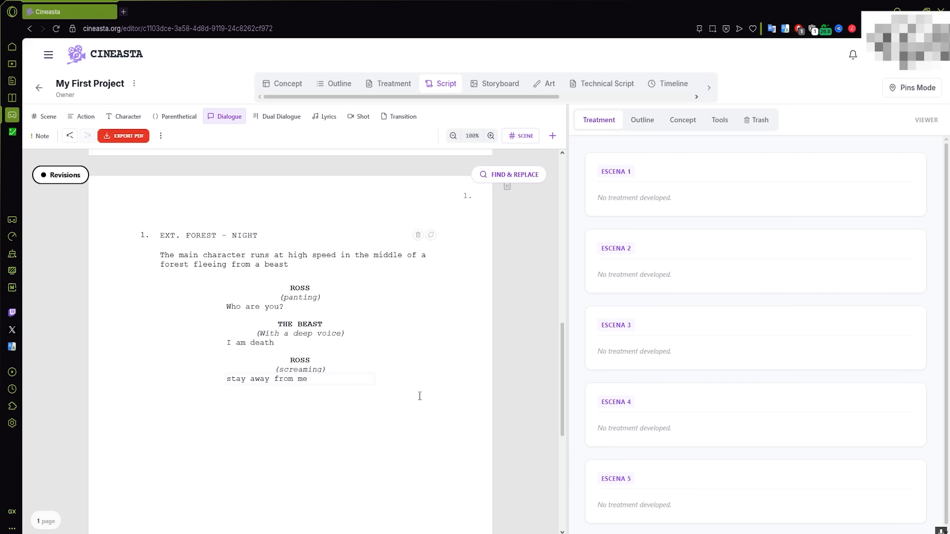
- Add the action line "He runs off in another direction" after Ross's last dialogue
key(Return)
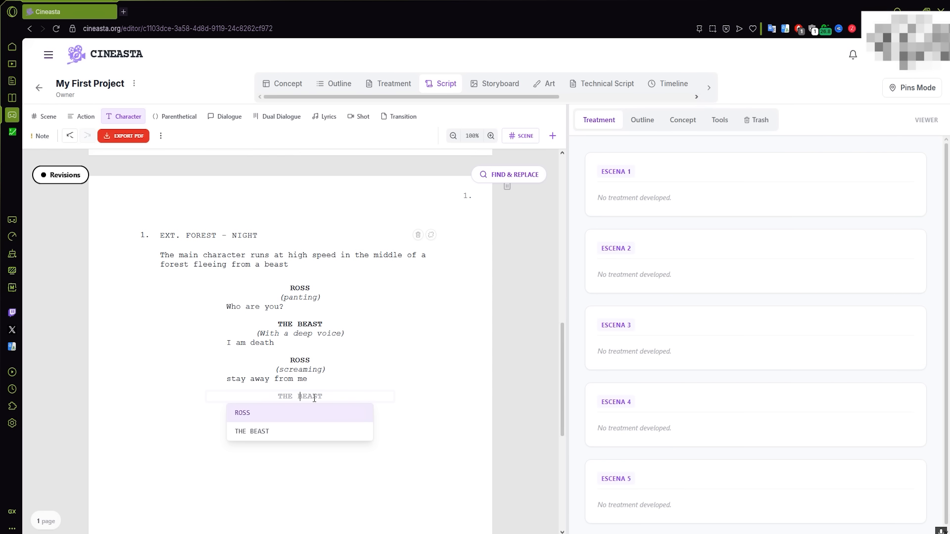
key(ctrl)
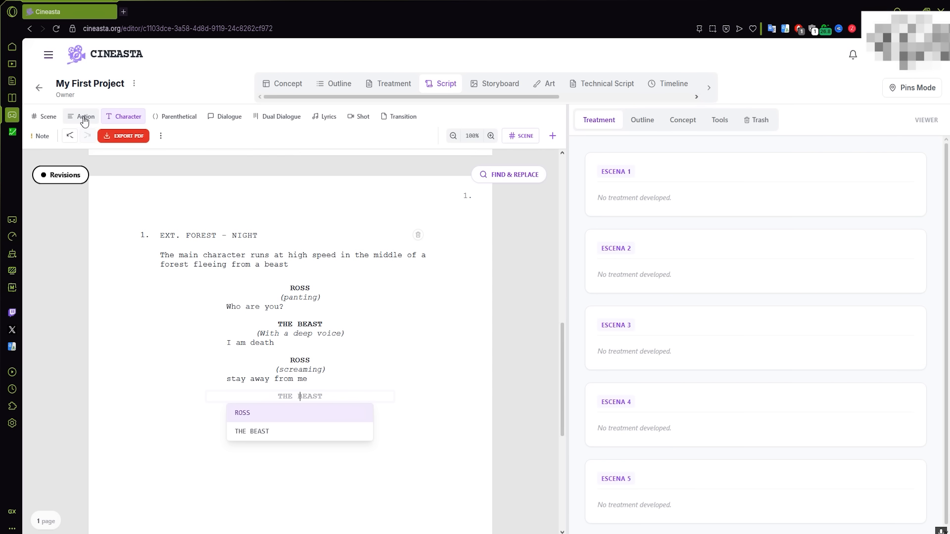
key(ctrl+2)
text(He runs off in another direction)
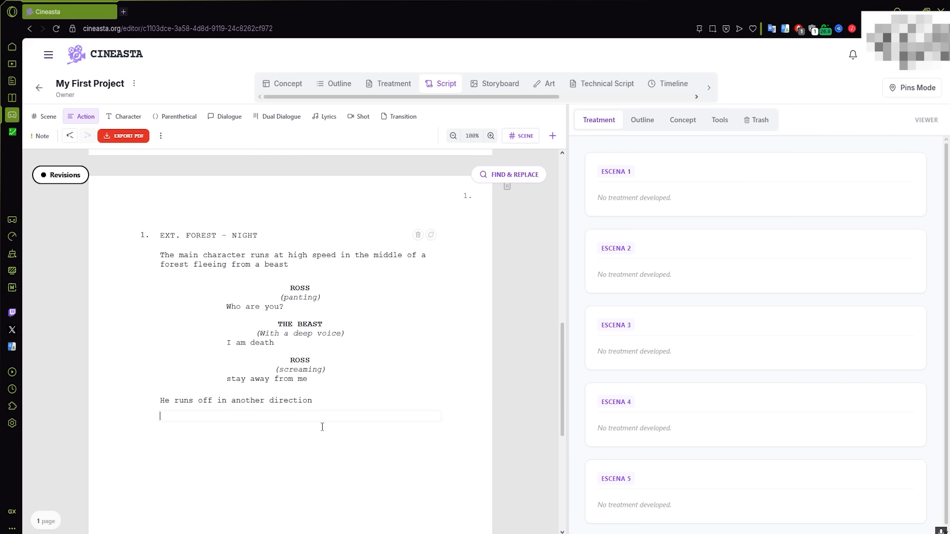
- Add a second scene heading reading "EXT. CABIN IN THE MIDDLE OF THE FOREST - LATER"
key(ctrl+1)
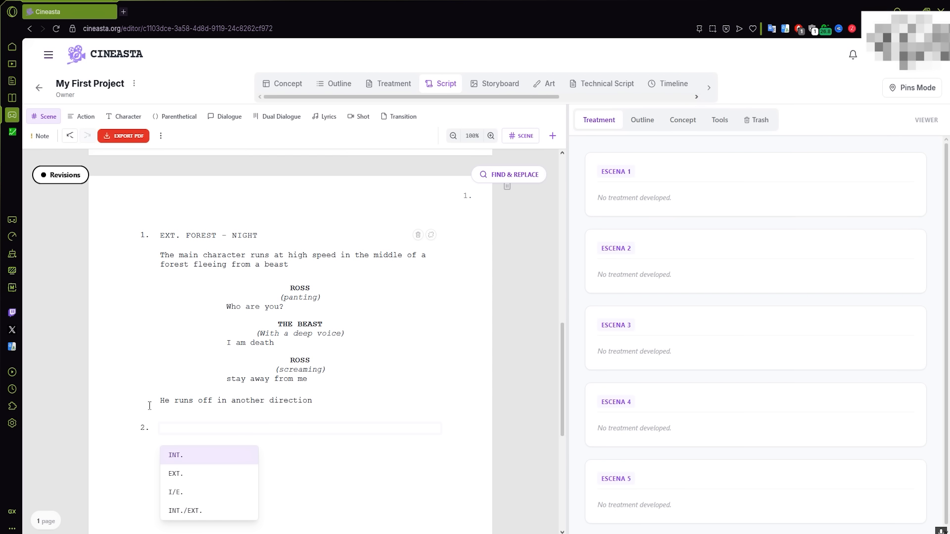
click(200, 478)
text(CABIN IN THE MIDDLE OF THE FOREST)
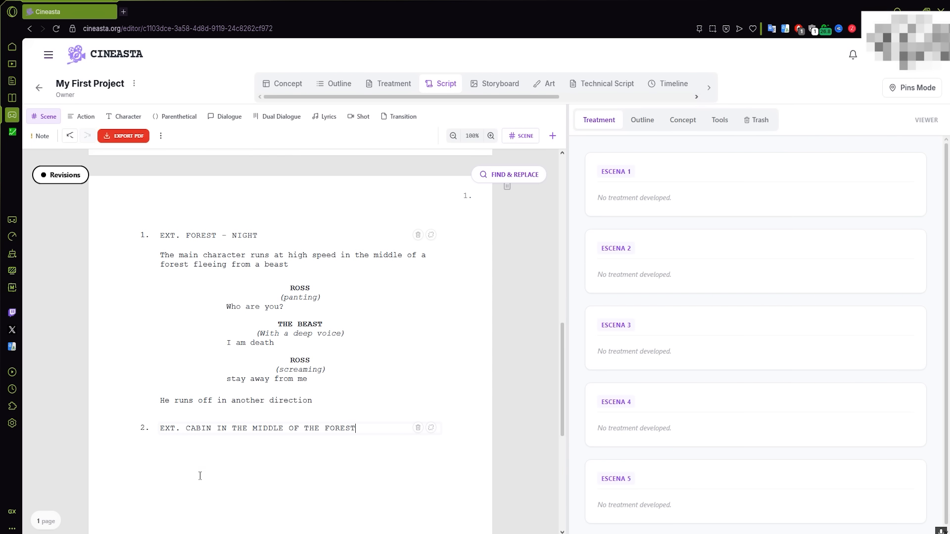
text(-)
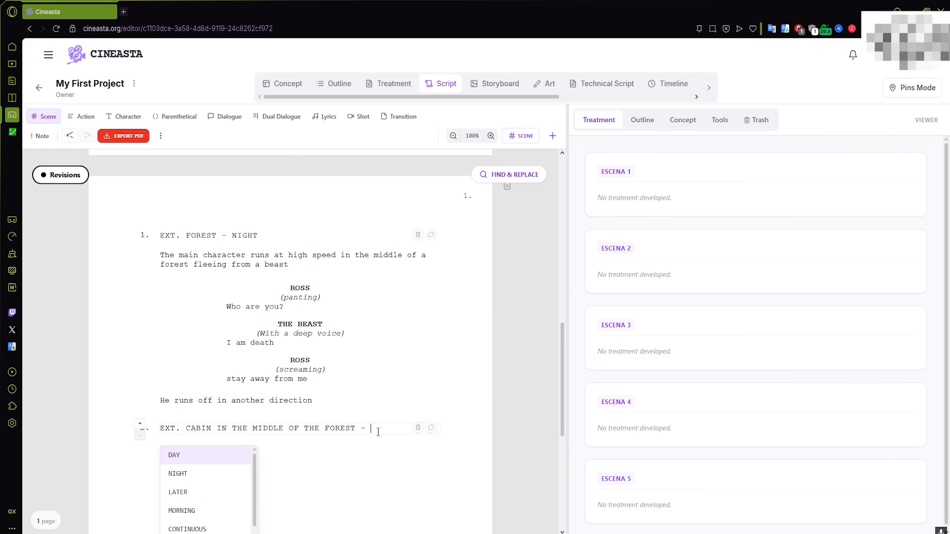
click(217, 493)
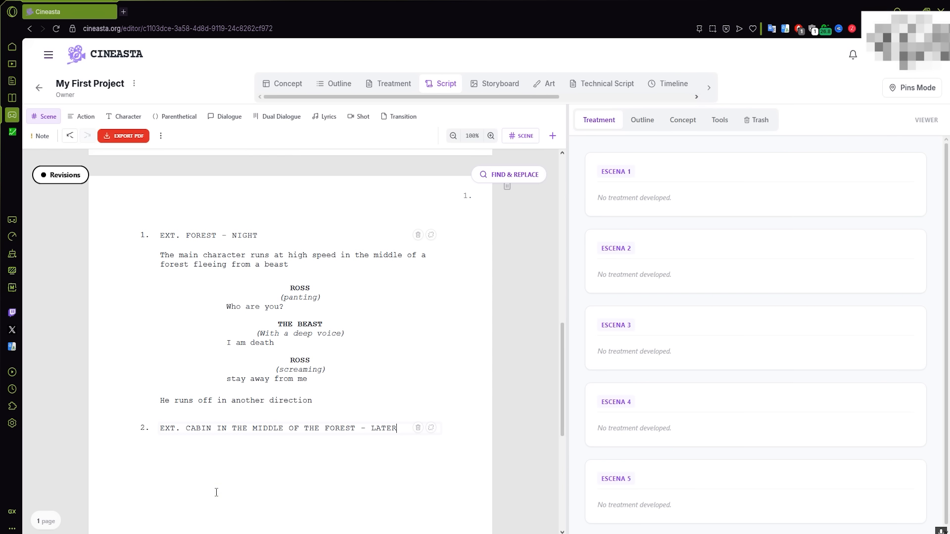
- Insert a dual dialogue under the cabin scene heading with ROSS as the first character and RACHEL as the second
scroll(434, 431, down, 1)
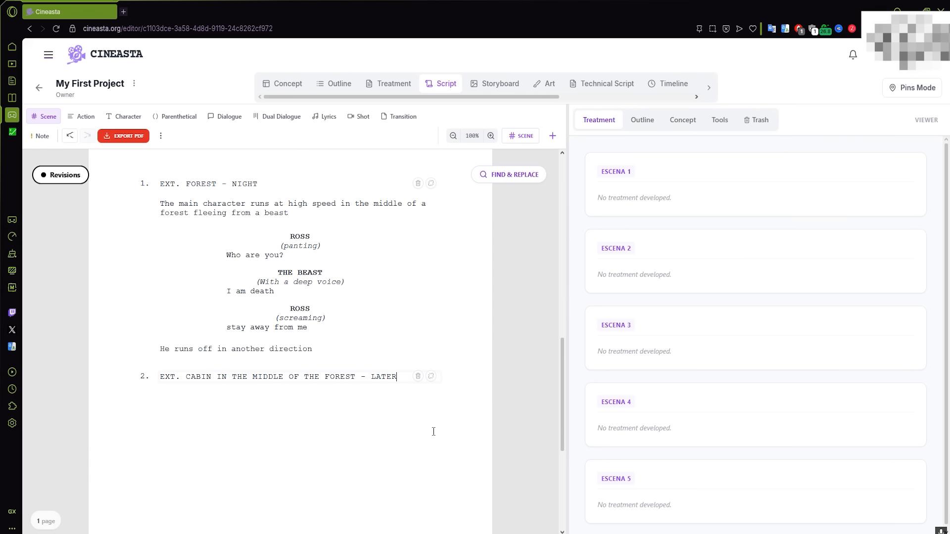
key(Return)
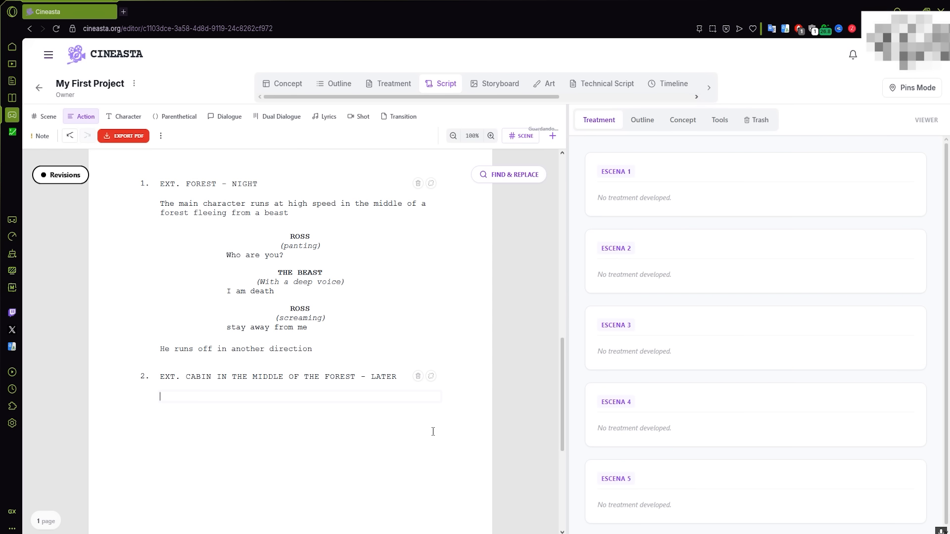
scroll(434, 431, down, 1)
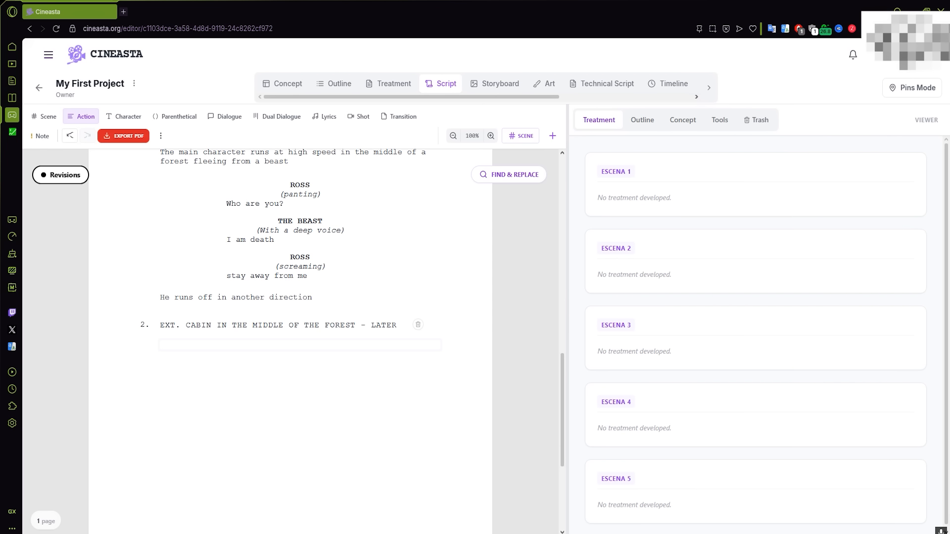
click(282, 123)
click(201, 343)
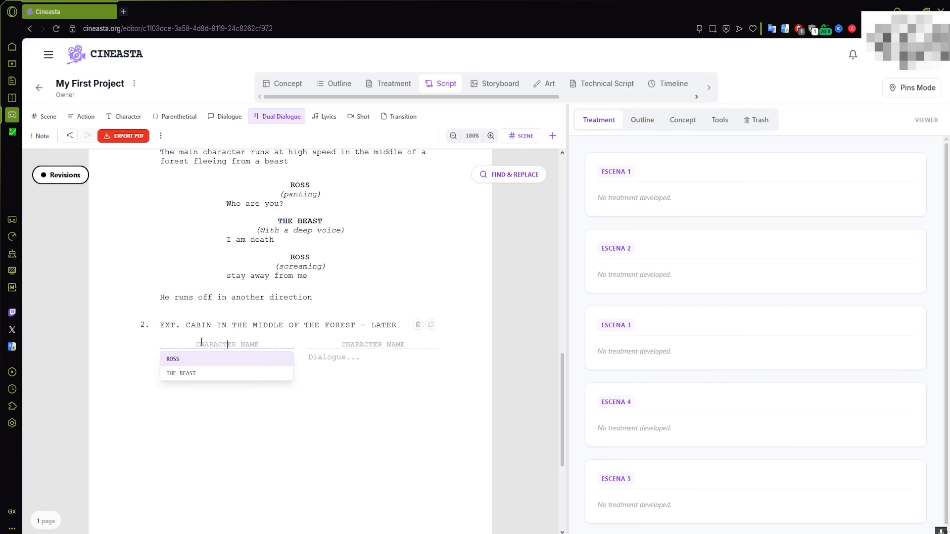
click(337, 345)
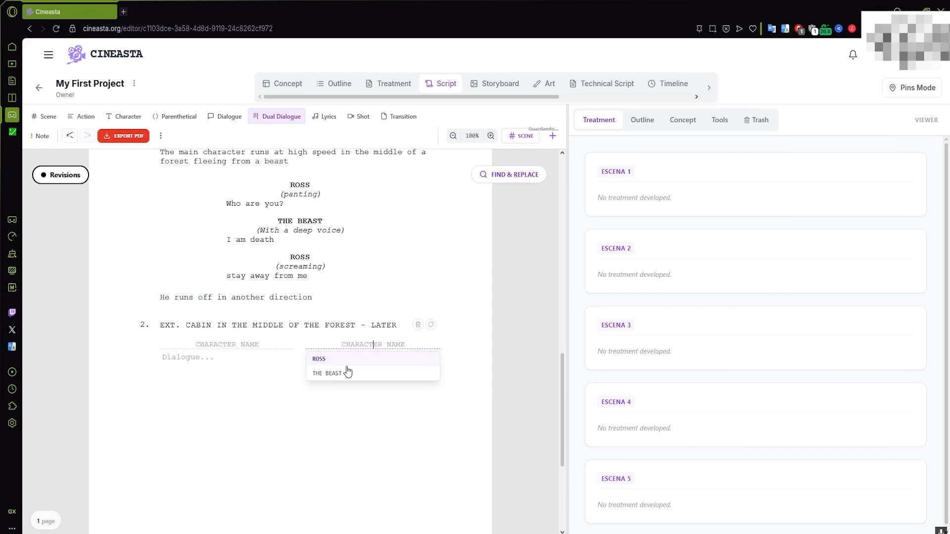
text(RA)
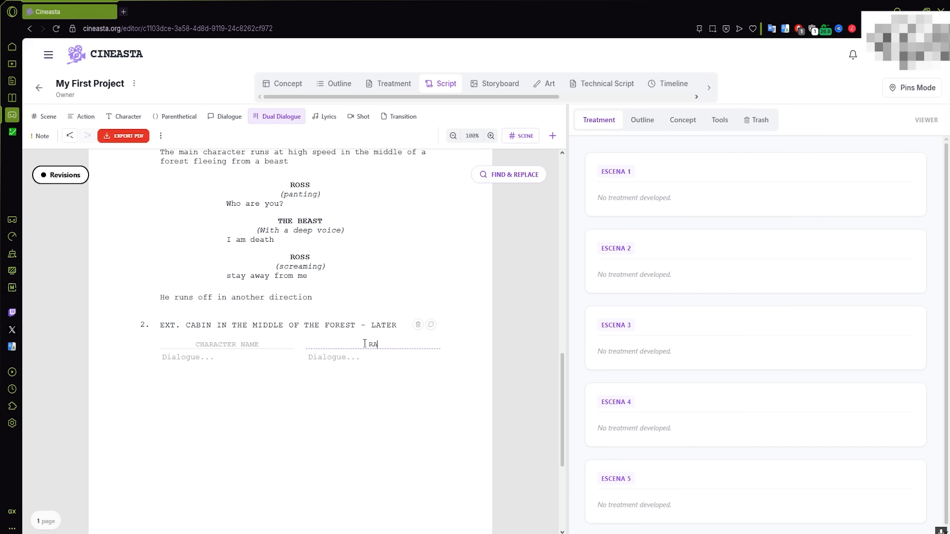
text(CHEL)
click(238, 342)
click(193, 357)
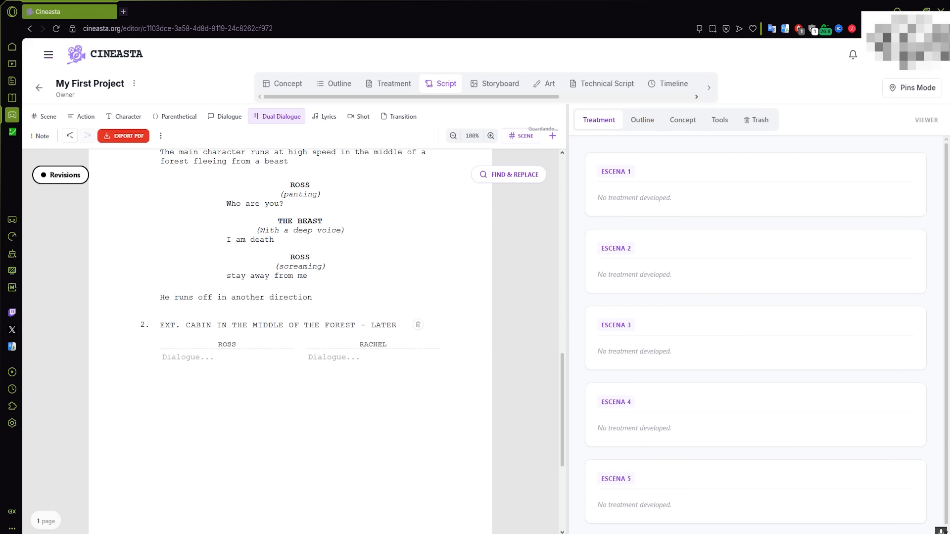
- Write "We have to escape from here" as Ross's dialogue and copy the same line into Rachel's dialogue
text(We have to escape from here)
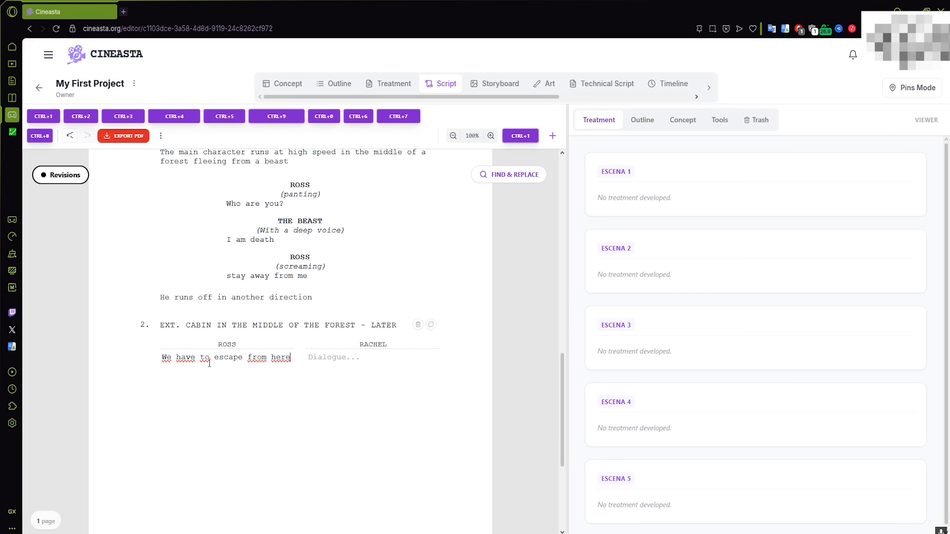
key(shift+Left)
key(shift+Left)
key(shift+Left)
key(shift+Home)
key(ctrl+c)
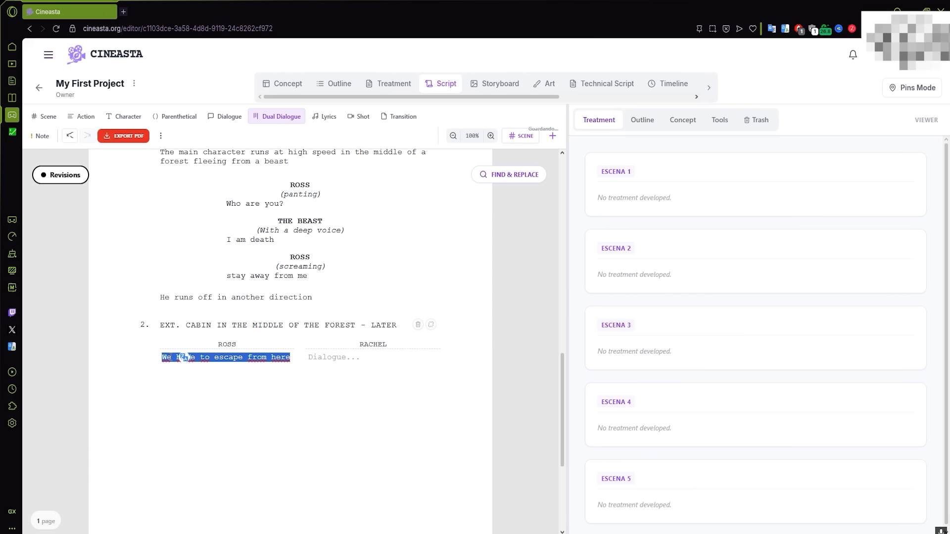
click(390, 359)
key(ctrl+v)
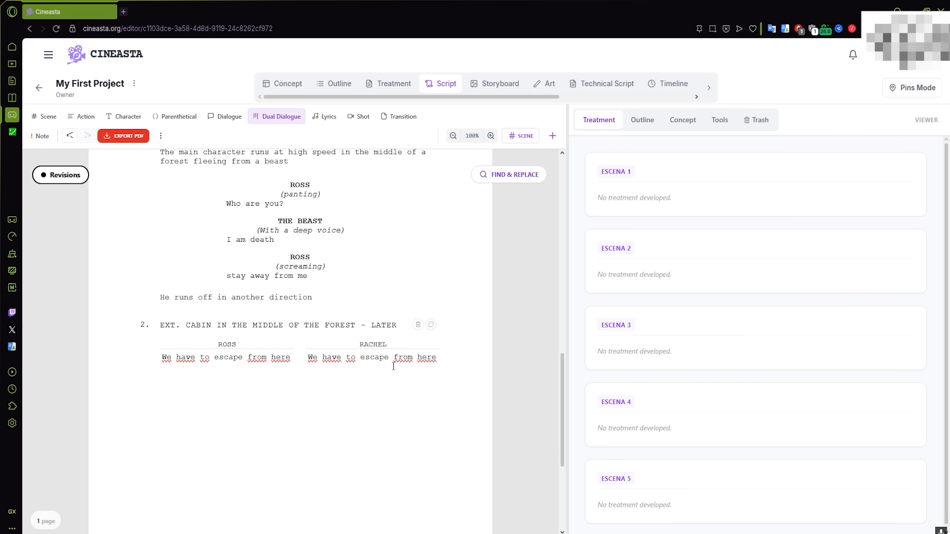
- Add a "CUT TO" transition below the dual dialogue in the cabin scene
scroll(329, 394, up, 1)
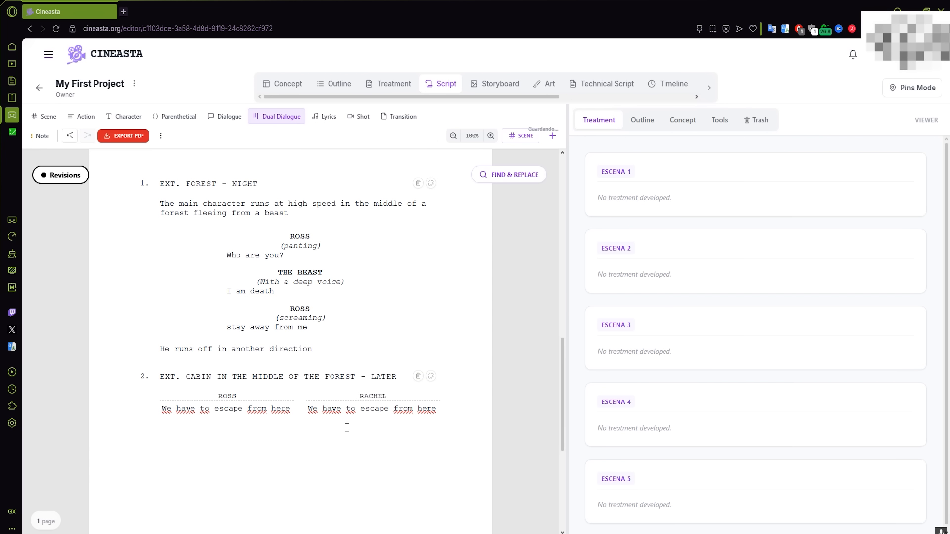
key(Return)
click(391, 118)
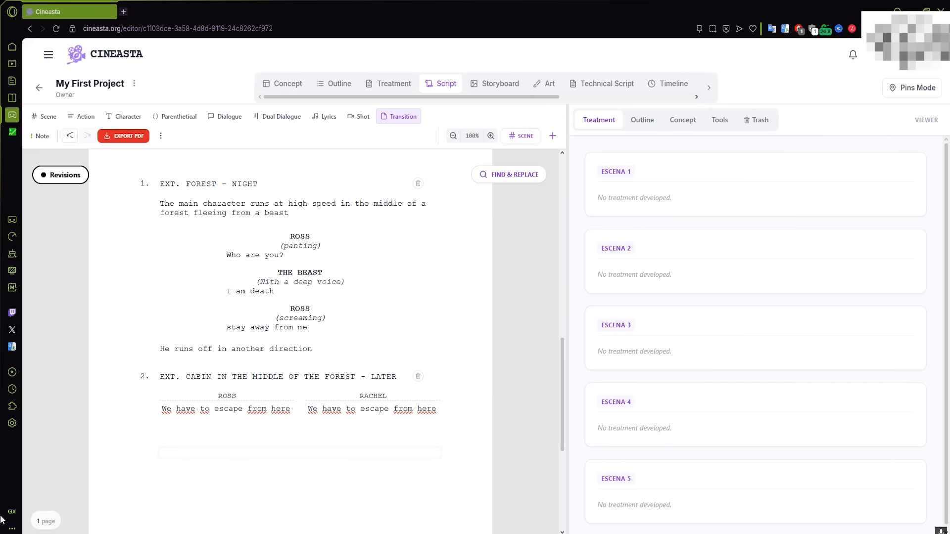
key(ctrl)
key(ctrl+7)
key(Return)
- Insert a note under the transition reading "Power point or George Lucas style cut"
click(41, 135)
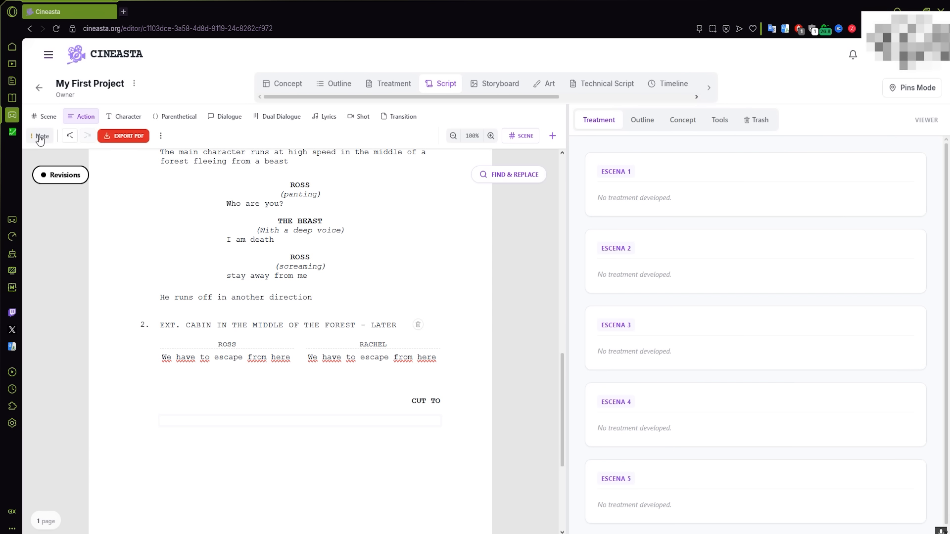
key(ctrl)
text(Power point or George Lucas style cut)
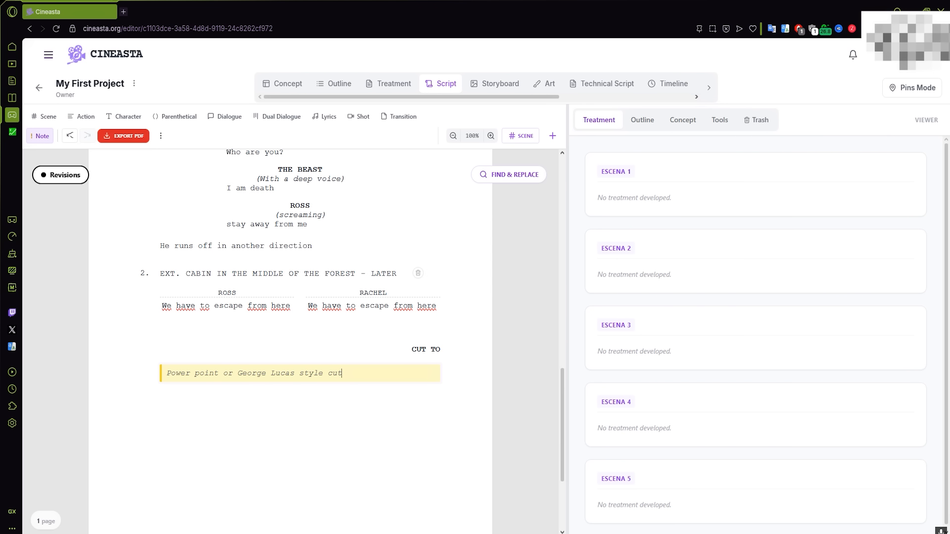
key(Return)
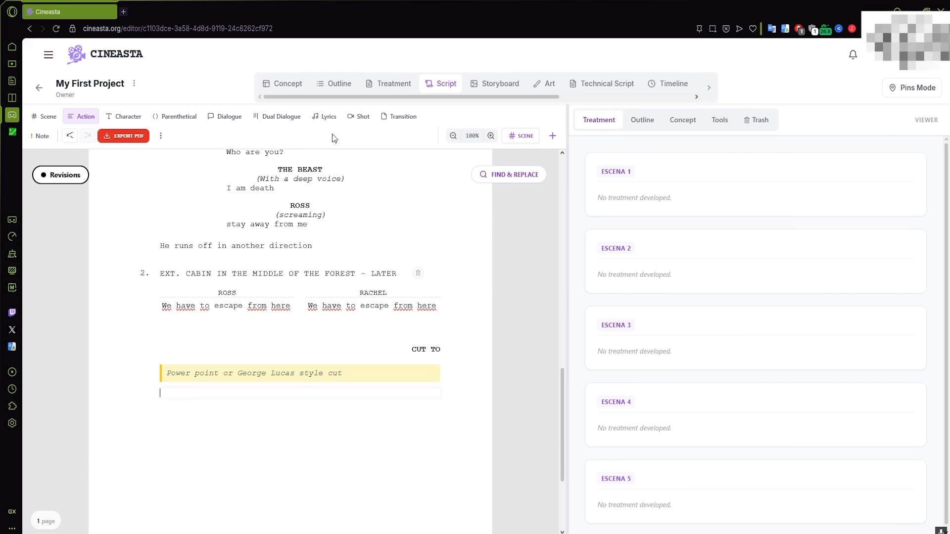
scroll(708, 285, down, 1)
scroll(708, 289, up, 1)
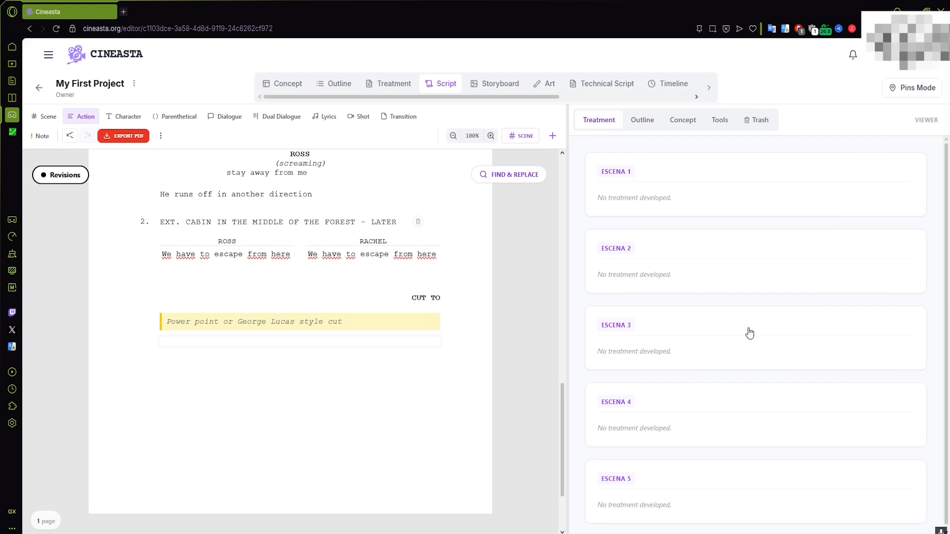
- Link the "EXT. FOREST - NIGHT" heading to outline scene 1, START, and jump to it from the ESCENA 1 treatment card
scroll(422, 305, up, 5)
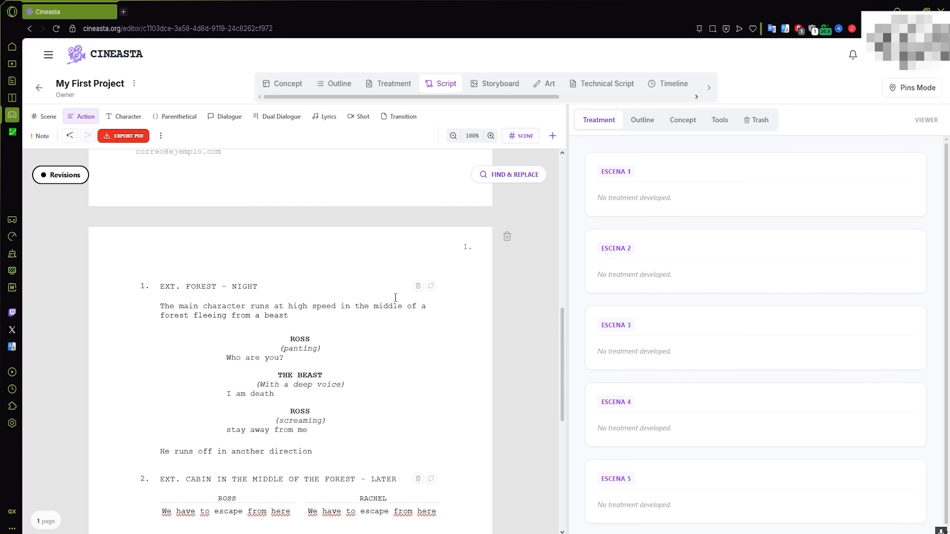
click(431, 288)
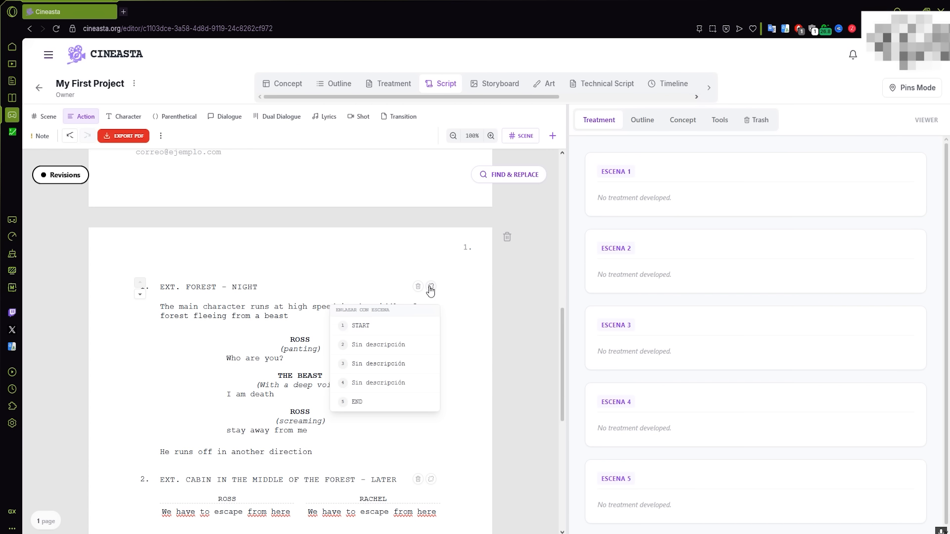
click(385, 326)
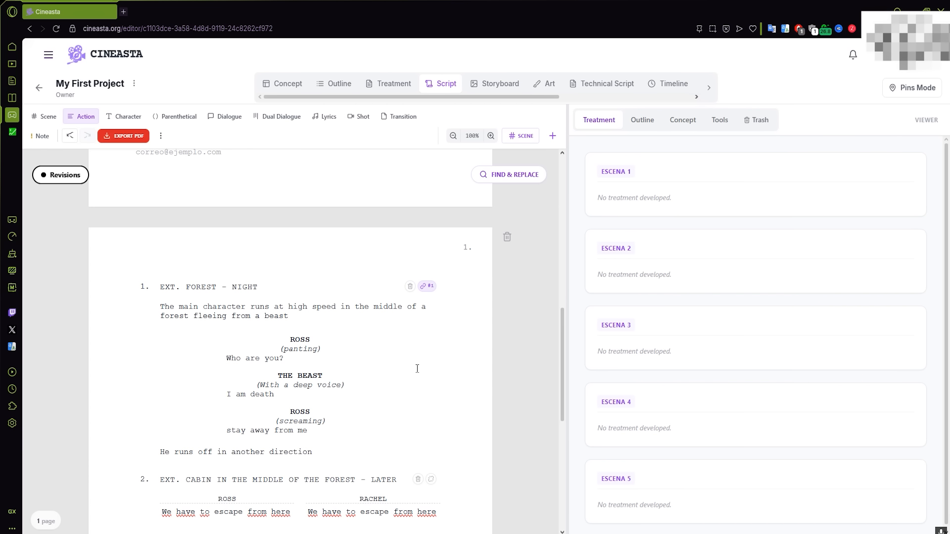
scroll(425, 363, up, 10)
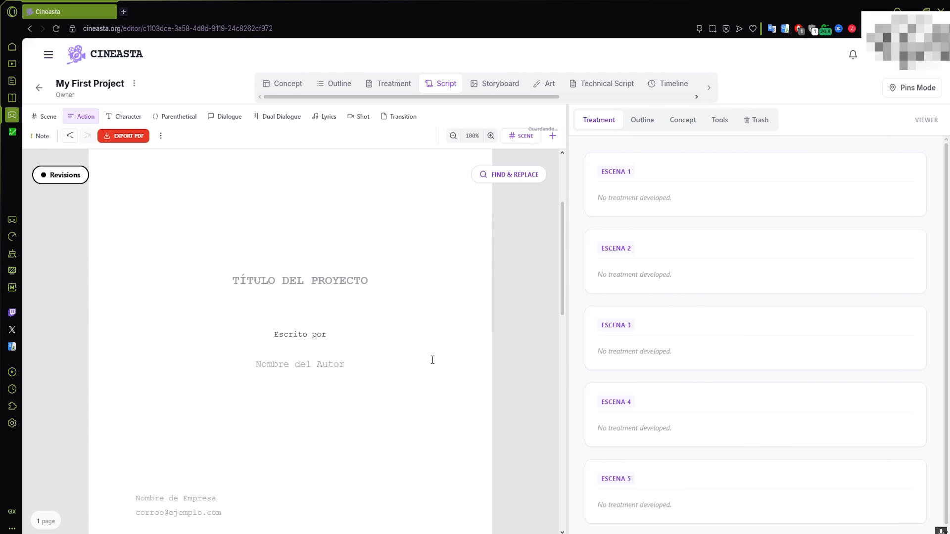
click(668, 179)
- Link the cabin scene heading to outline scene 2 and jump to it from the ESCENA 2 treatment card
scroll(444, 356, down, 3)
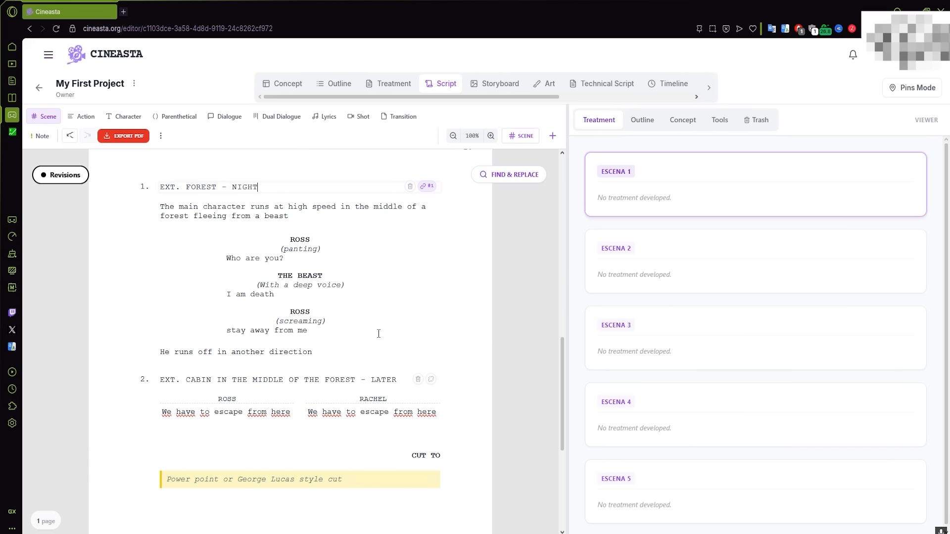
click(431, 380)
click(378, 438)
click(684, 267)
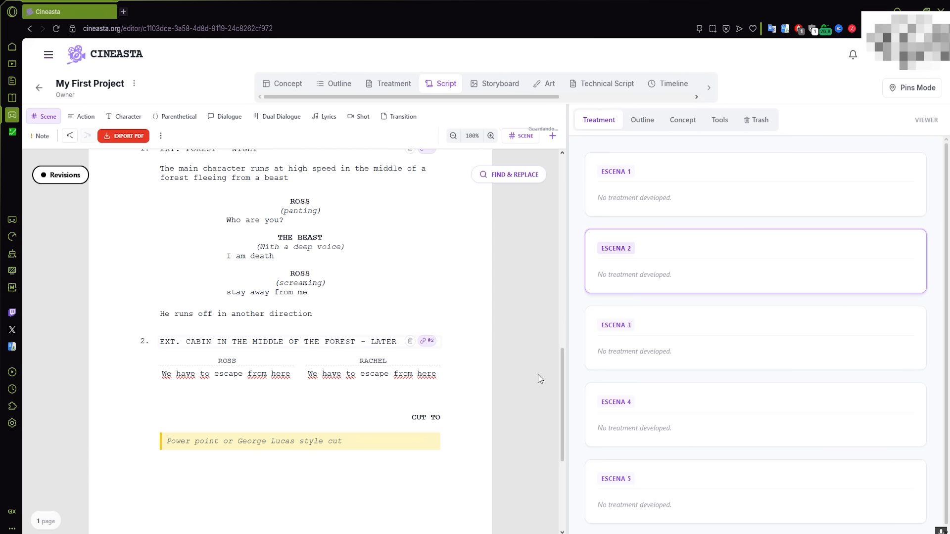
scroll(404, 370, up, 1)
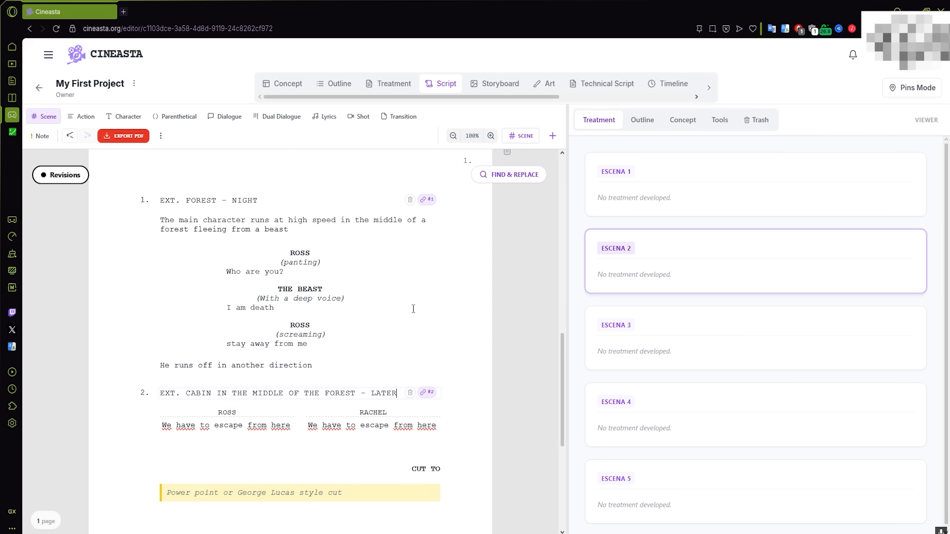
- Place a pin beside the forest scene's opening action reading "The beast is actually an imposter", save it and leave pins mode
click(896, 93)
click(122, 218)
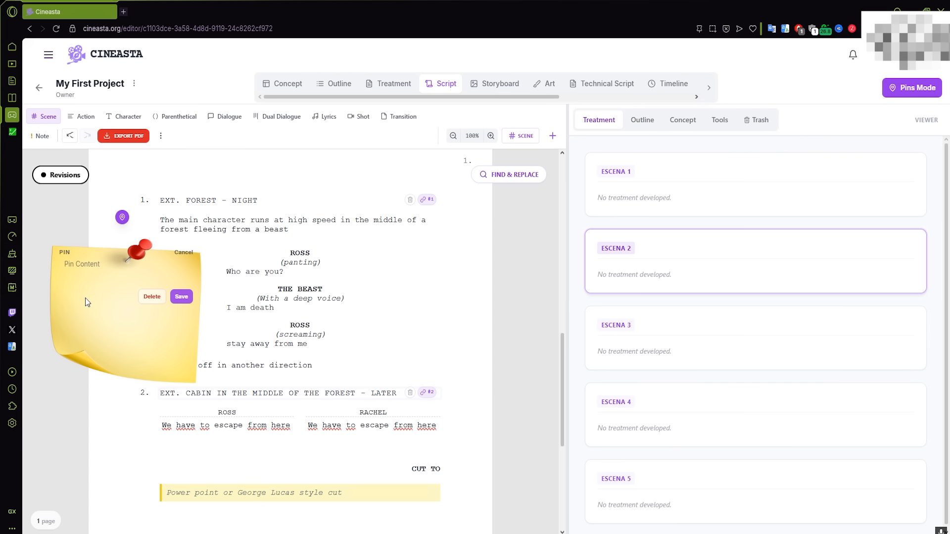
text(The beast is actually an imposter)
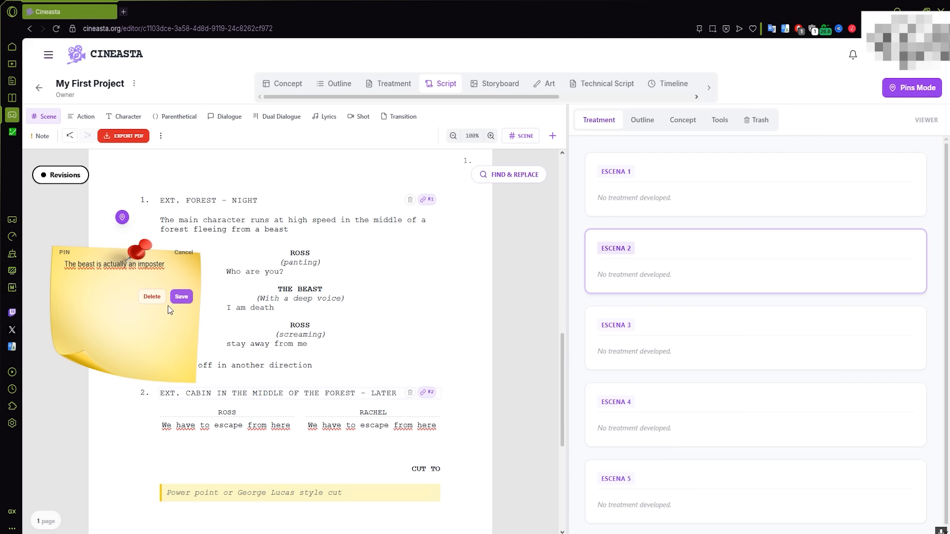
click(187, 302)
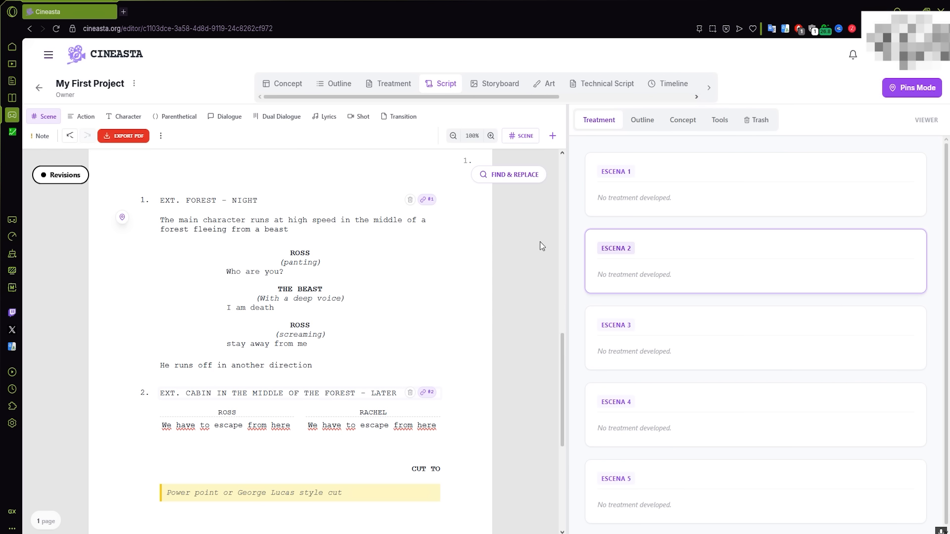
click(915, 87)
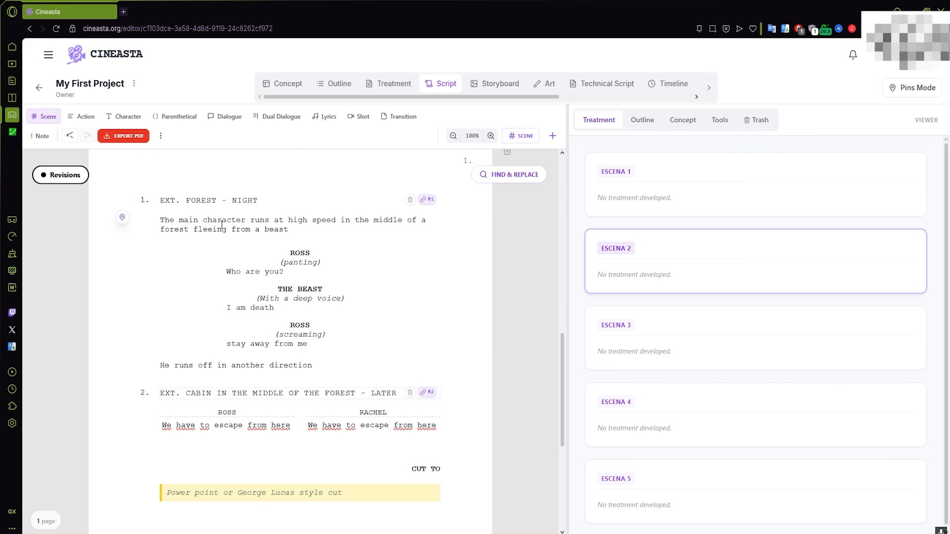
- Review the saved pin beside the forest scene's opening action, close it and return to the first scene heading
click(123, 217)
click(165, 218)
click(183, 252)
scroll(254, 272, down, 1)
scroll(254, 272, up, 1)
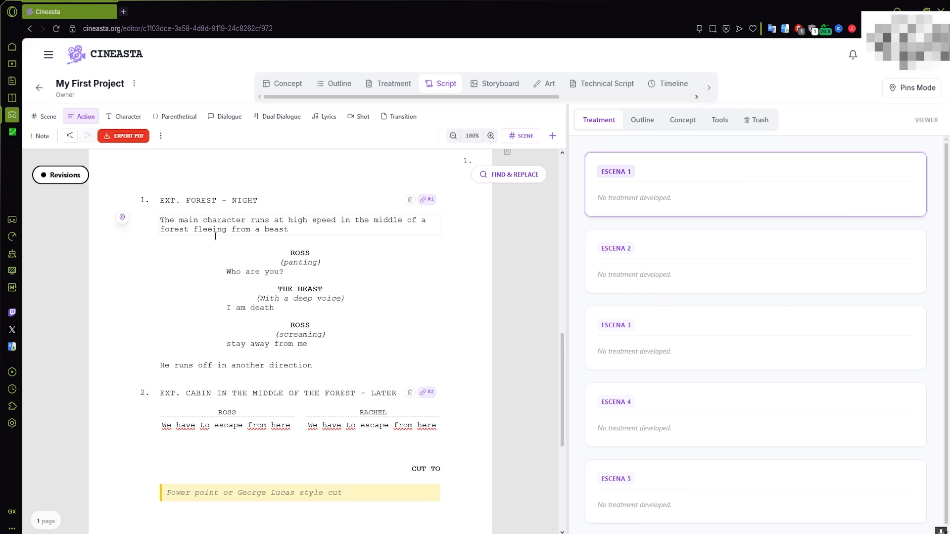
scroll(331, 276, down, 5)
scroll(331, 276, up, 5)
click(208, 199)
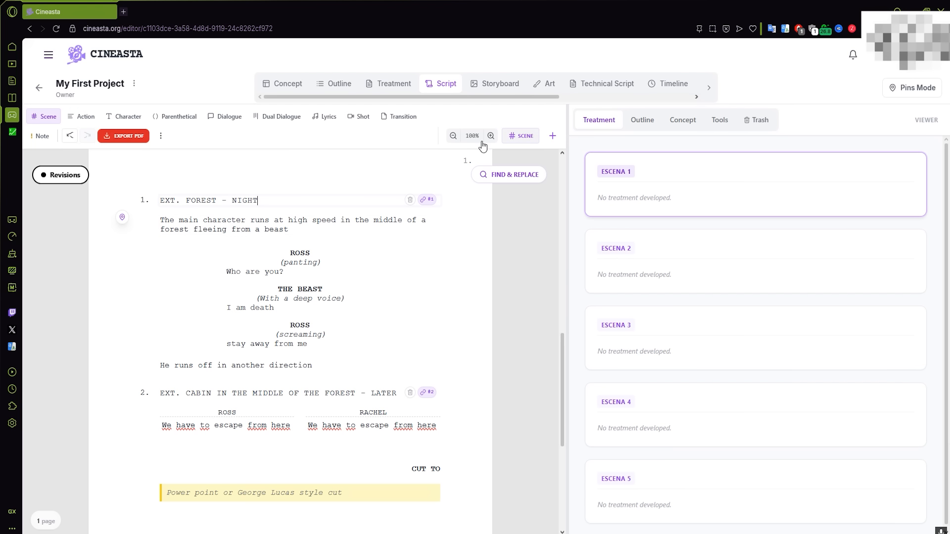
- Try toggling scene numbers and the bold character, transition and scene options, returning each to its original setting
click(161, 135)
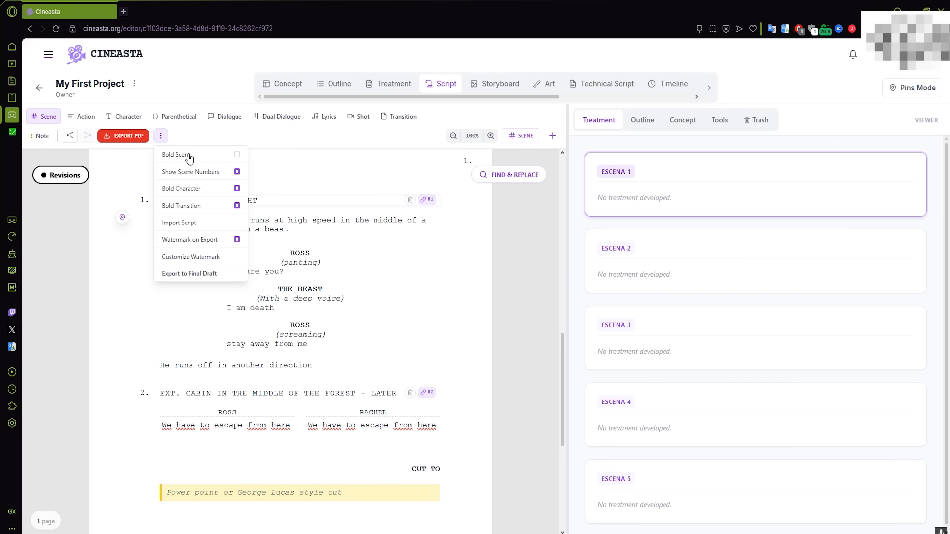
click(237, 172)
click(237, 172)
click(237, 188)
click(237, 189)
click(237, 206)
click(236, 208)
click(221, 157)
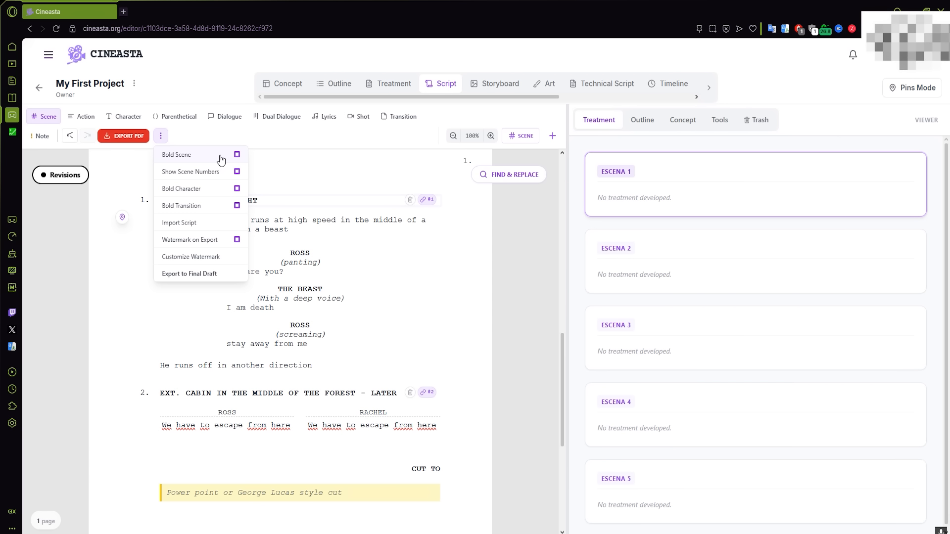
click(221, 159)
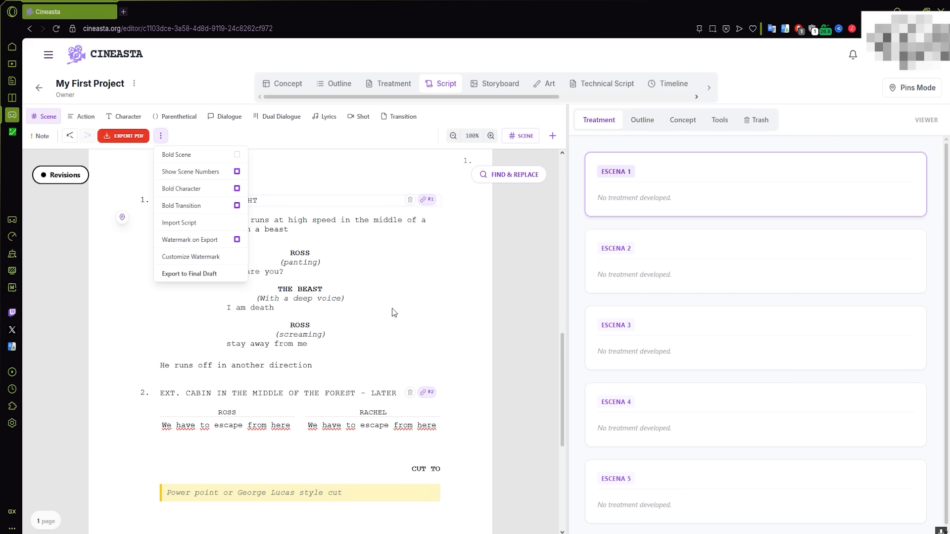
click(410, 303)
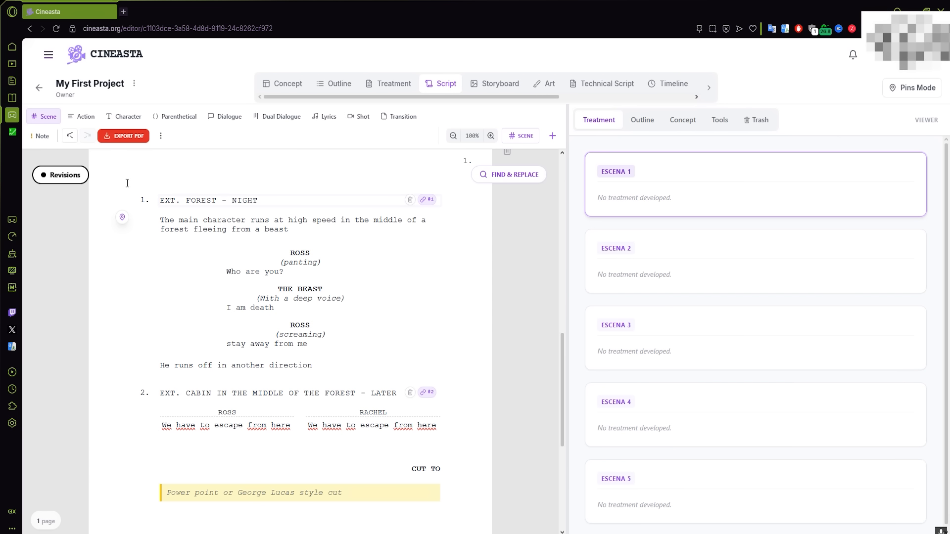
- Create the Blue (1st Revision) and replace "He runs off in another direction" with "Ross stops and fights the beast"
click(58, 178)
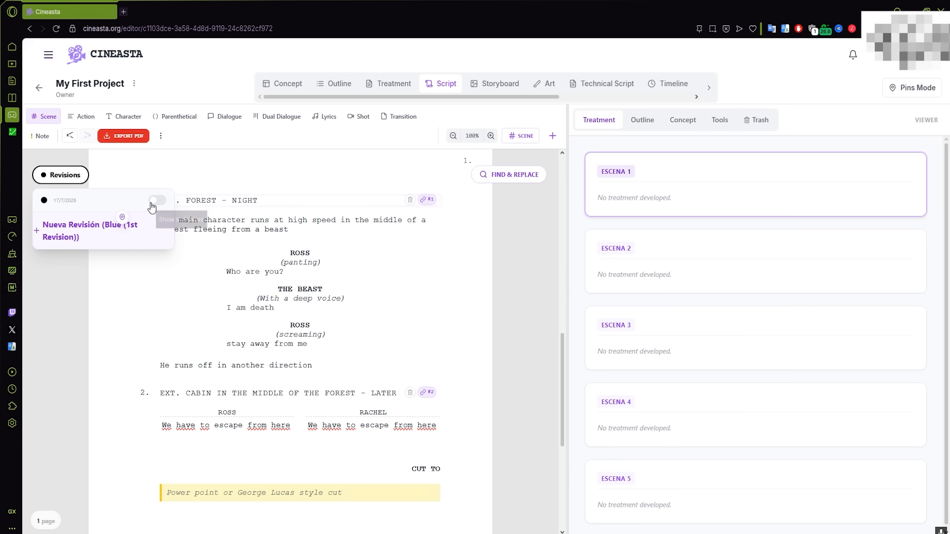
click(61, 242)
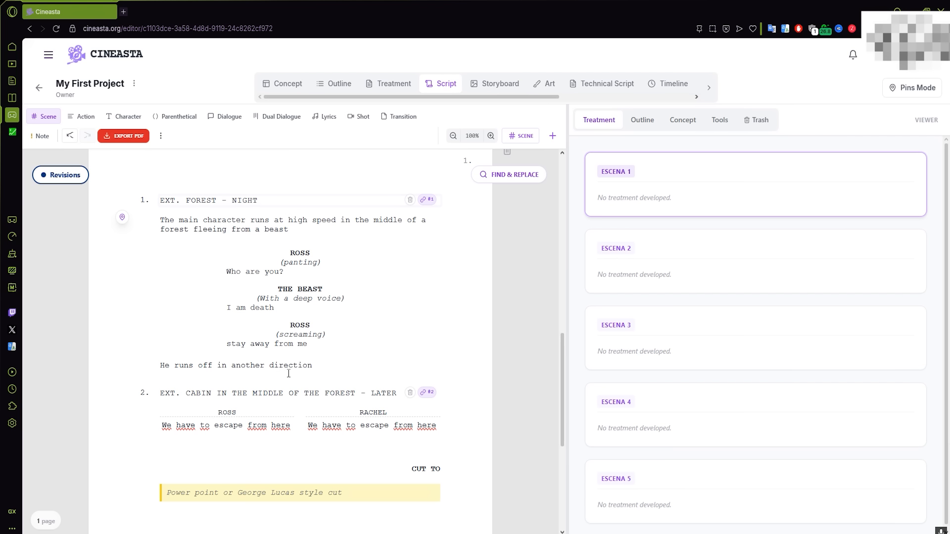
drag(160, 365, 317, 367)
text(Ross stops and fights the beast)
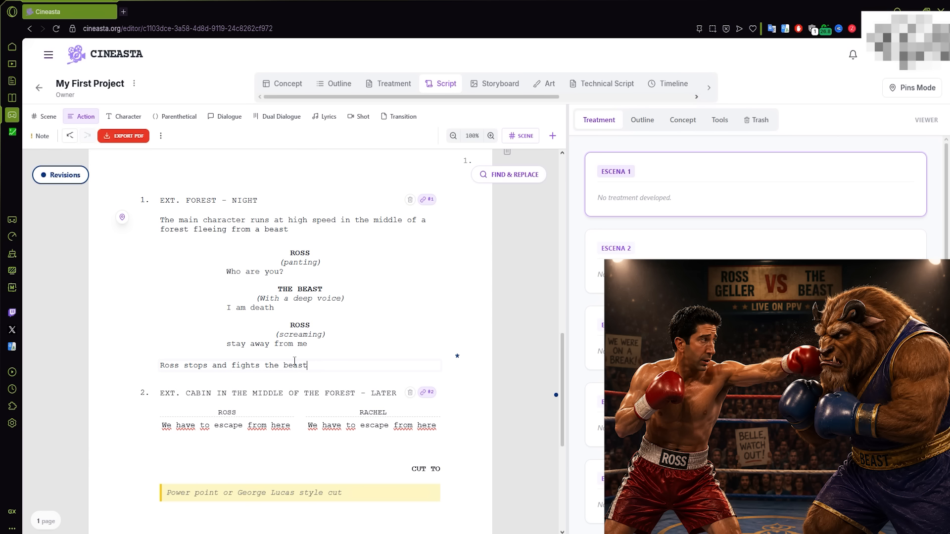
click(349, 343)
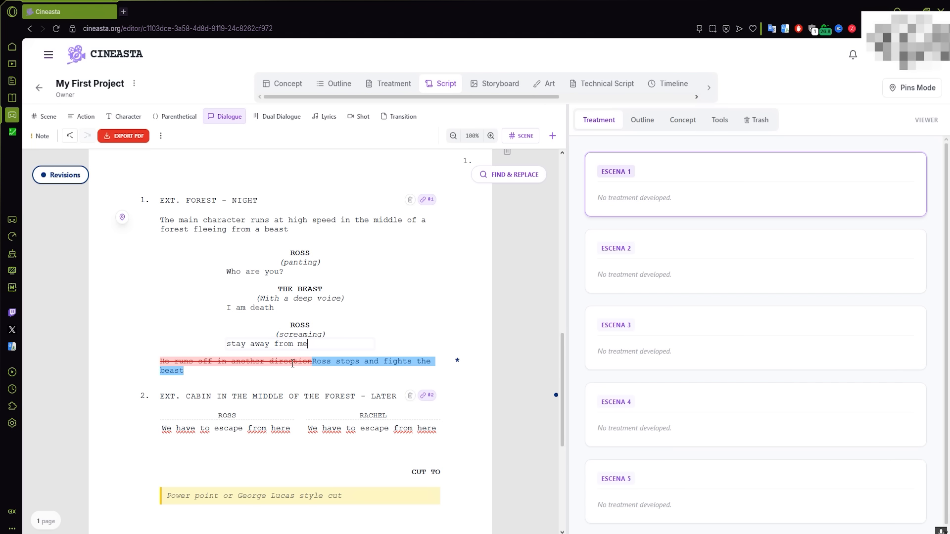
- Create a second revision and change both ROSS character cues in the forest scene to CHANDLER
click(61, 174)
click(63, 255)
double_click(296, 254)
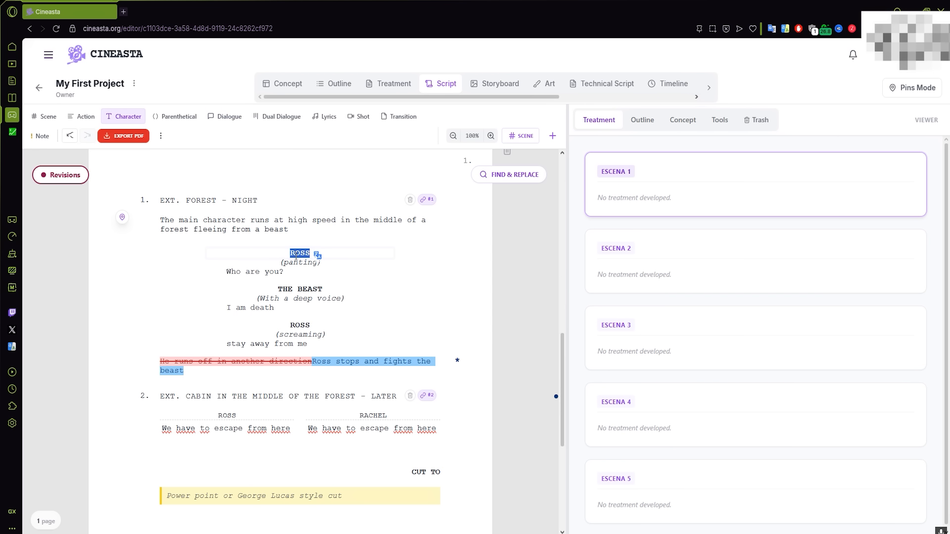
text(CHANDLER)
double_click(299, 326)
text(CHANDLER)
click(390, 291)
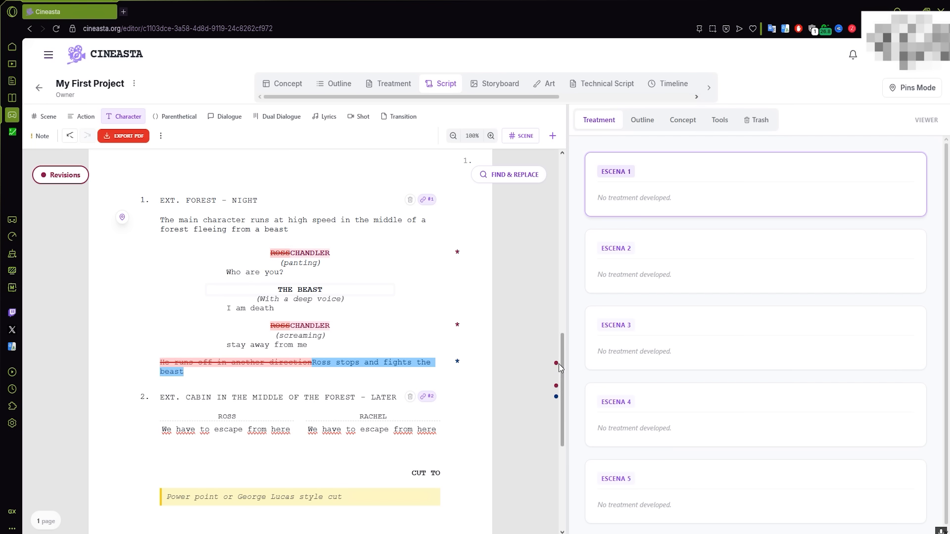
- Jump from the title page to the first marked change using its revision marker and examine the revised lines
scroll(565, 384, up, 10)
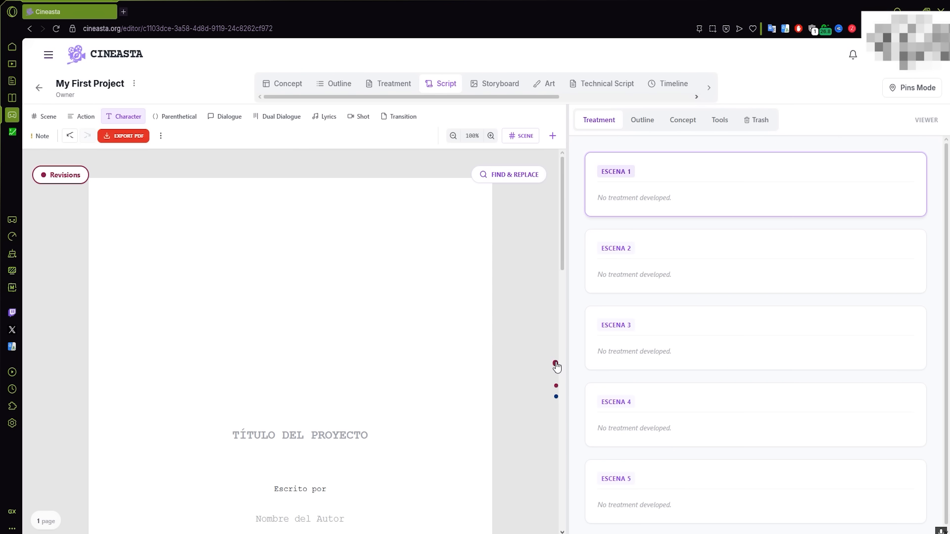
click(556, 364)
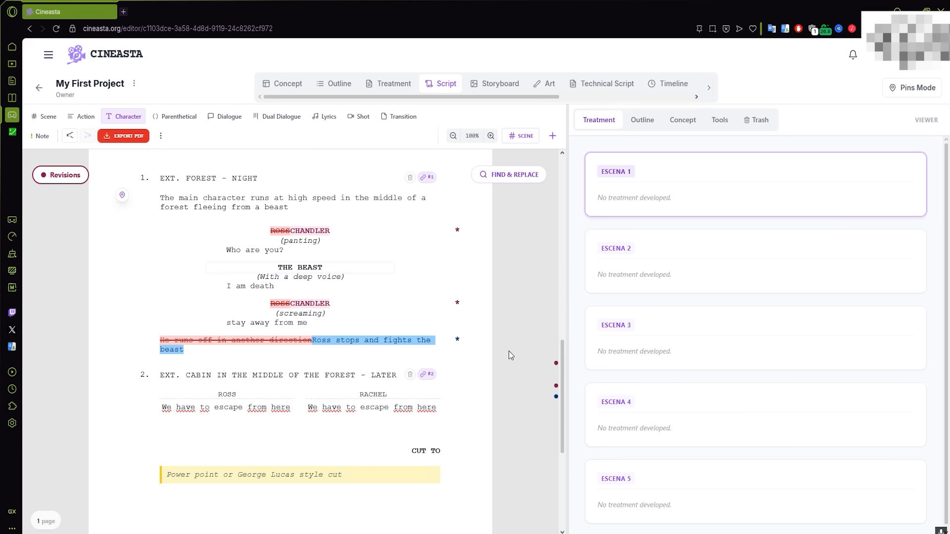
scroll(508, 352, down, 2)
scroll(508, 351, up, 3)
scroll(508, 351, down, 1)
- Create the Yellow (3rd Revision) for the script
click(48, 179)
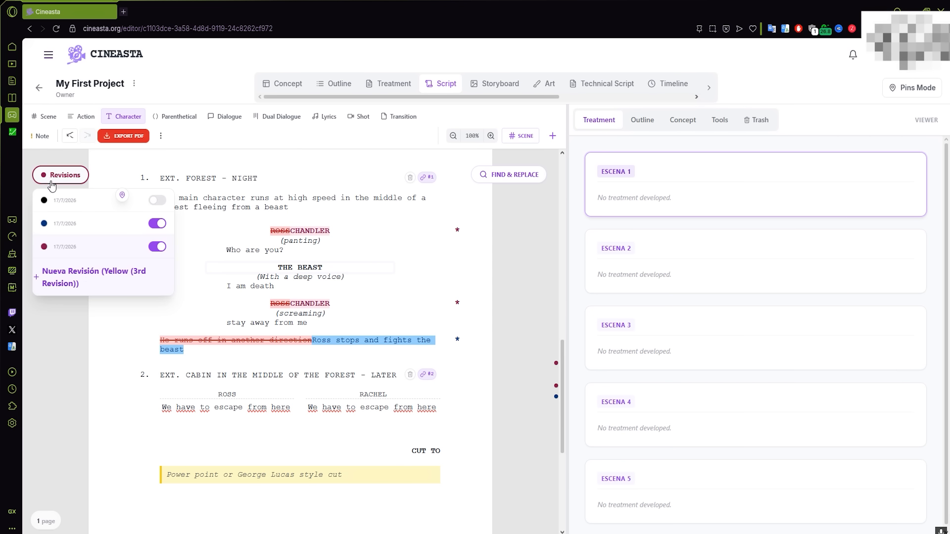
click(80, 285)
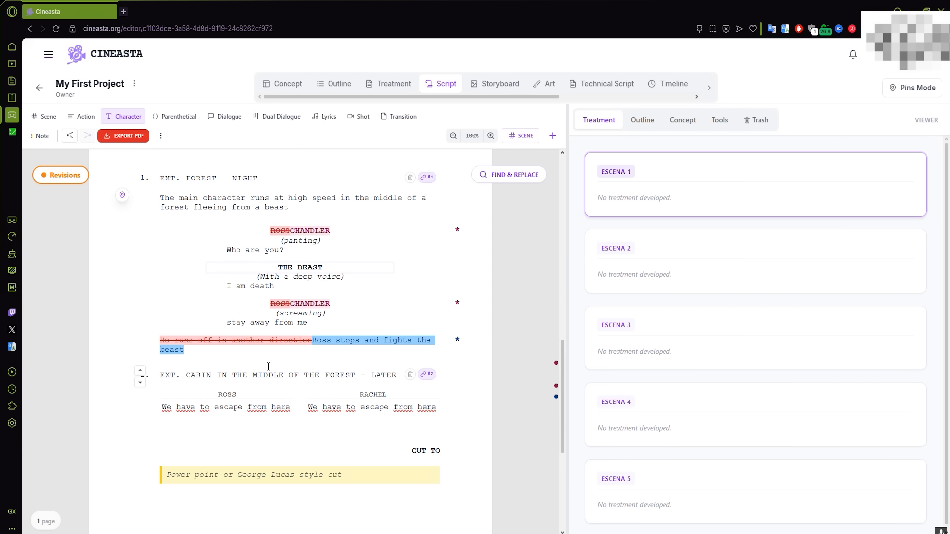
- Open Find & Replace, examine its character, location, INT/EXT and time-of-day entries, and move the window clear of the script text
click(502, 176)
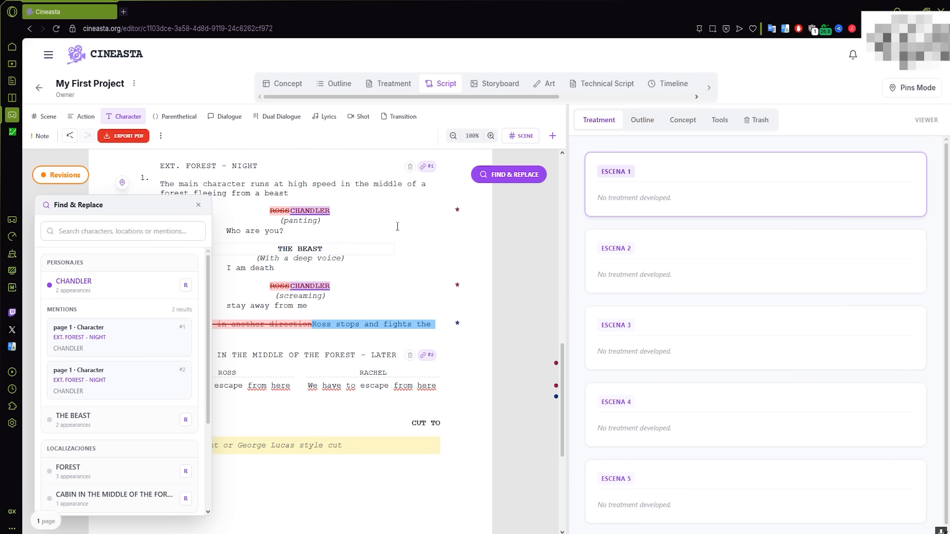
drag(132, 208, 166, 203)
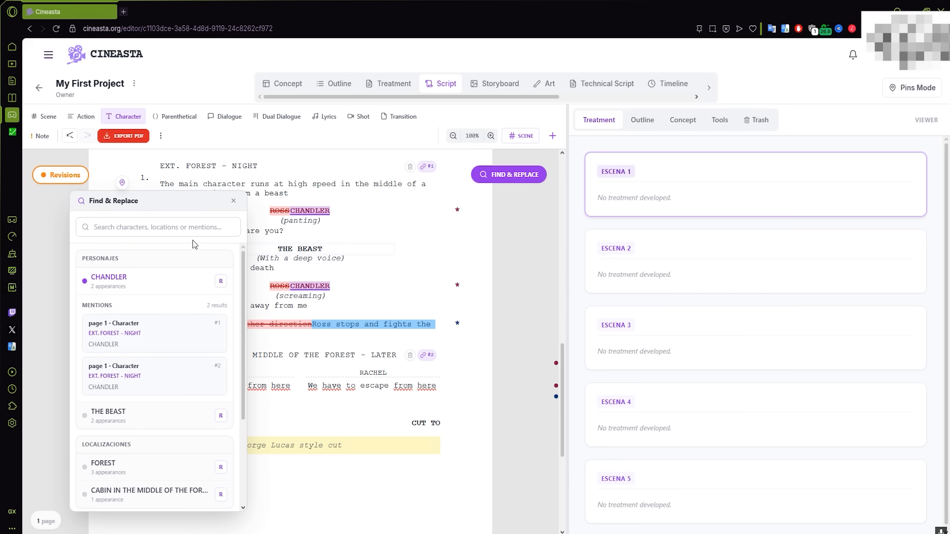
scroll(239, 354, down, 3)
scroll(239, 360, down, 1)
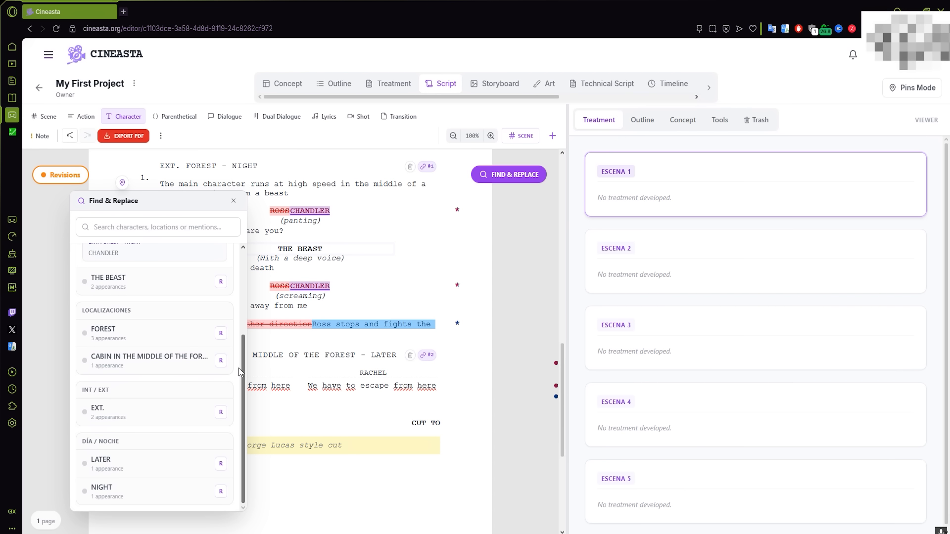
scroll(241, 356, up, 2)
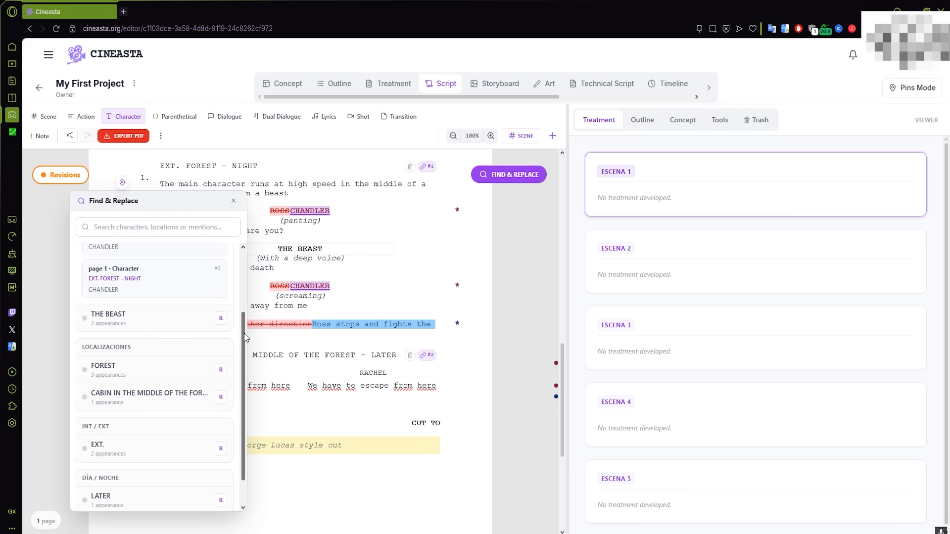
scroll(245, 333, up, 5)
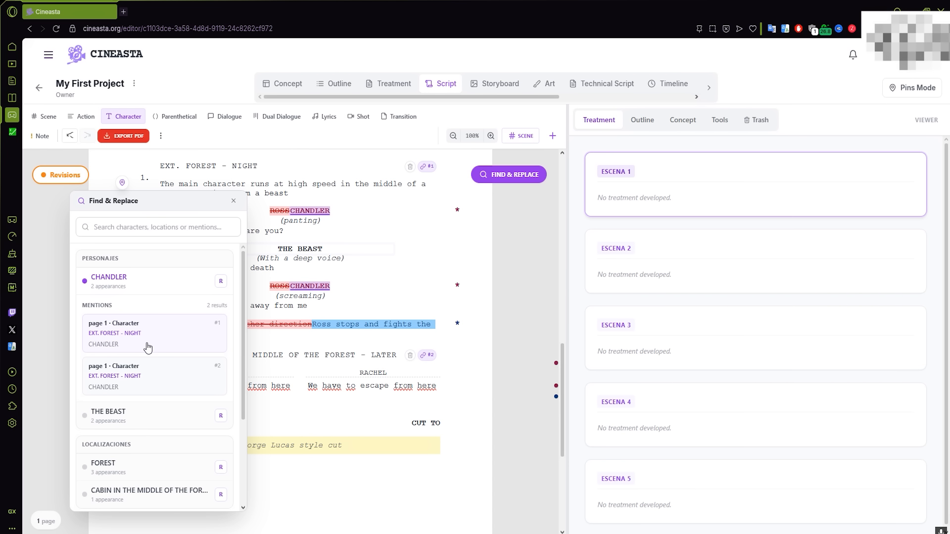
drag(197, 202, 509, 248)
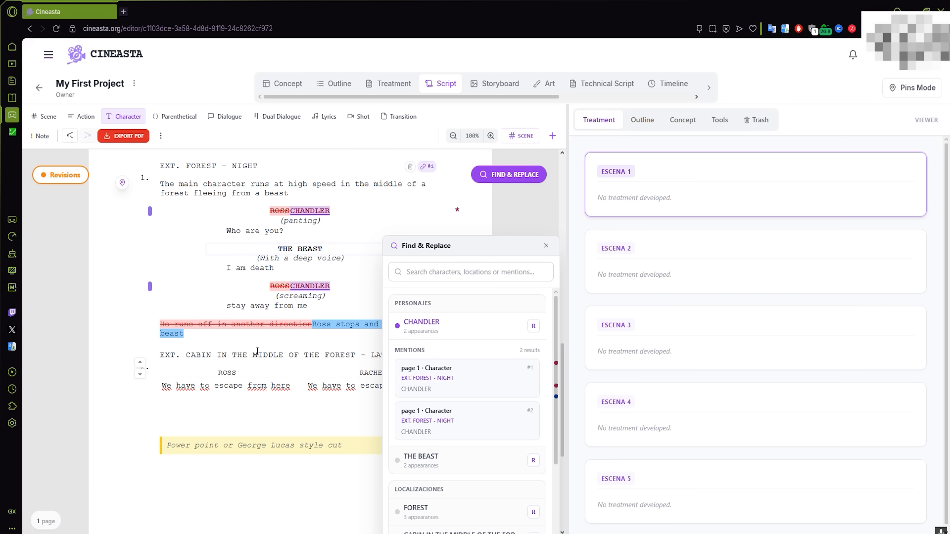
- Rename the character CHANDLER to Joe throughout the script with Find & Replace
click(534, 326)
drag(464, 375, 393, 376)
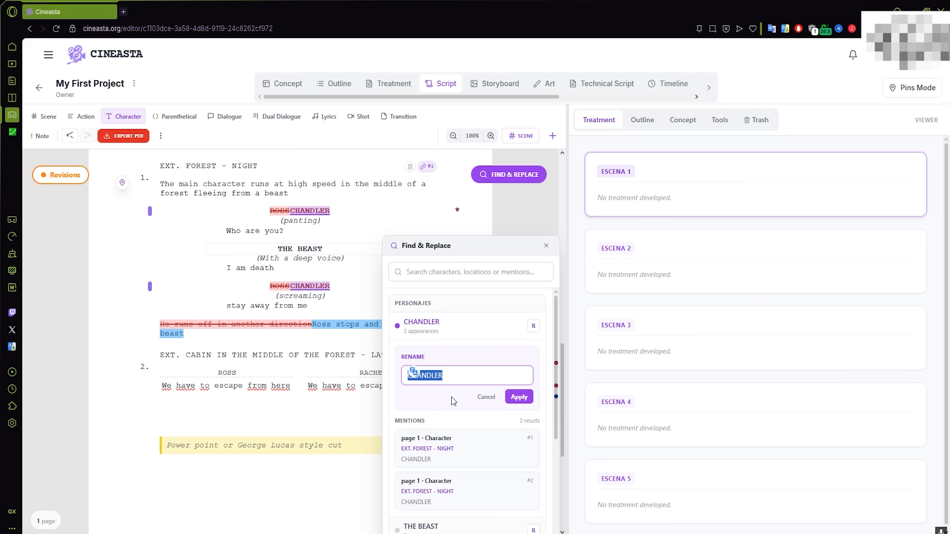
text(Joe)
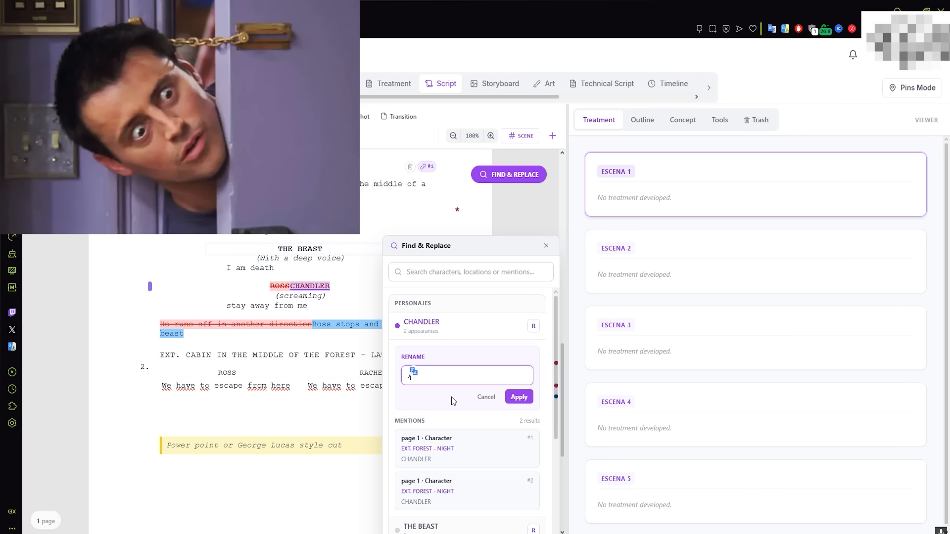
click(518, 400)
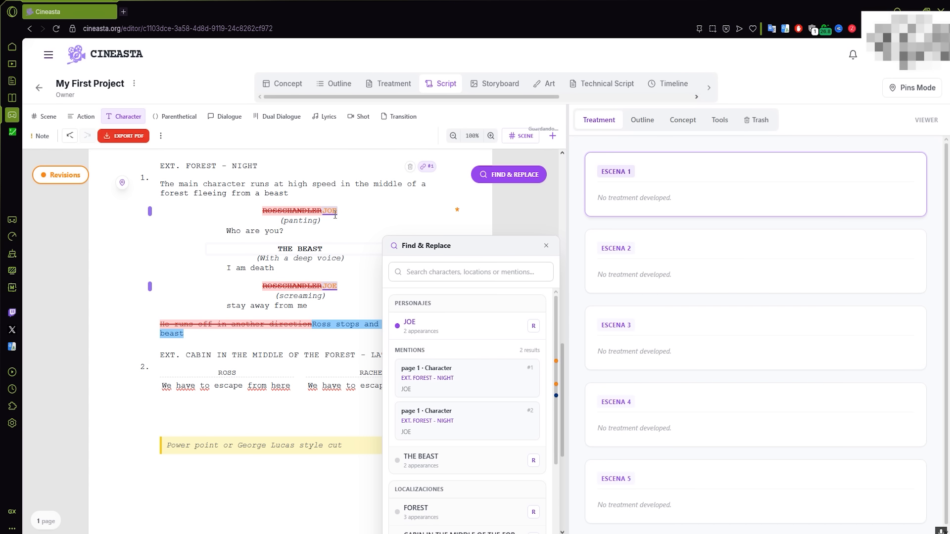
- Change the ROSS cue in the cabin scene's dual dialogue to JOE and close Find & Replace
drag(248, 371, 202, 371)
text(Jo)
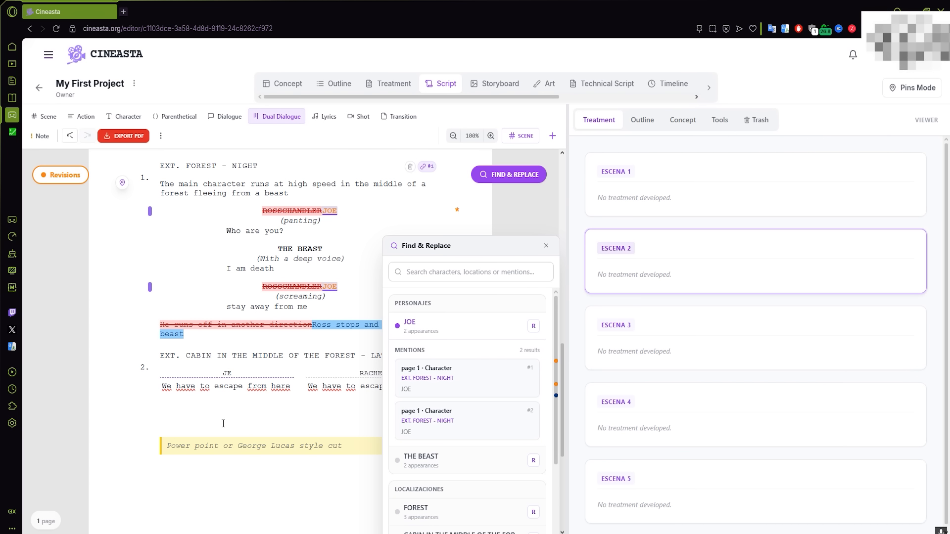
key(BackSpace)
text(OE)
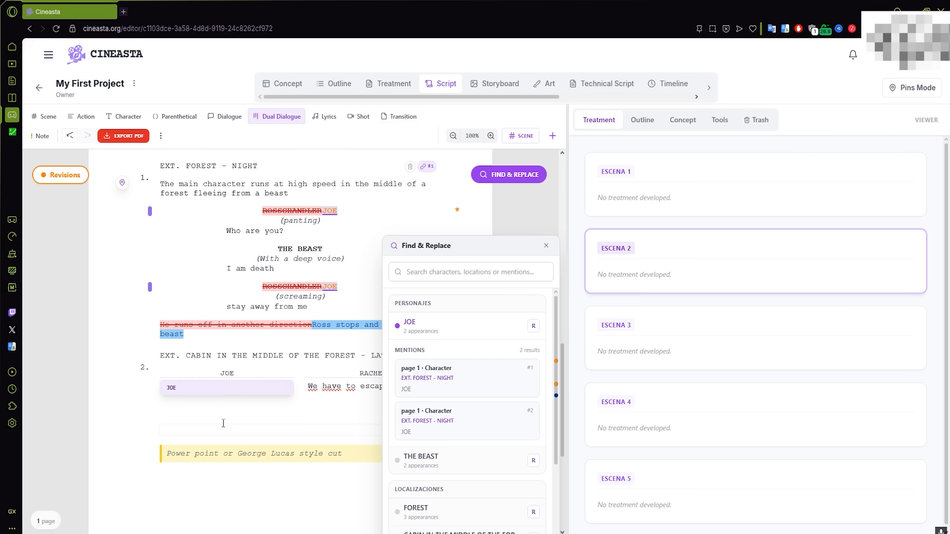
key(Return)
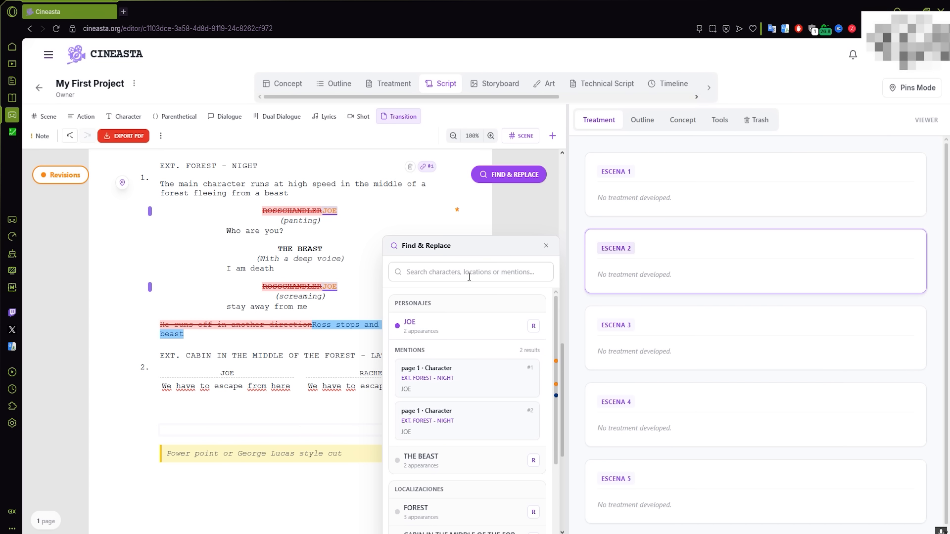
click(545, 246)
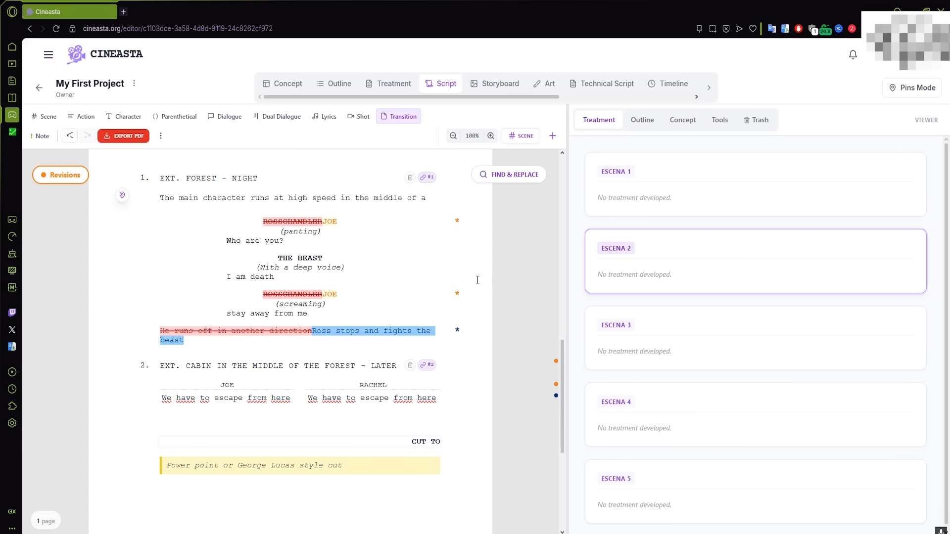
- View the project's Share Access form and dismiss it without inviting anyone
click(134, 84)
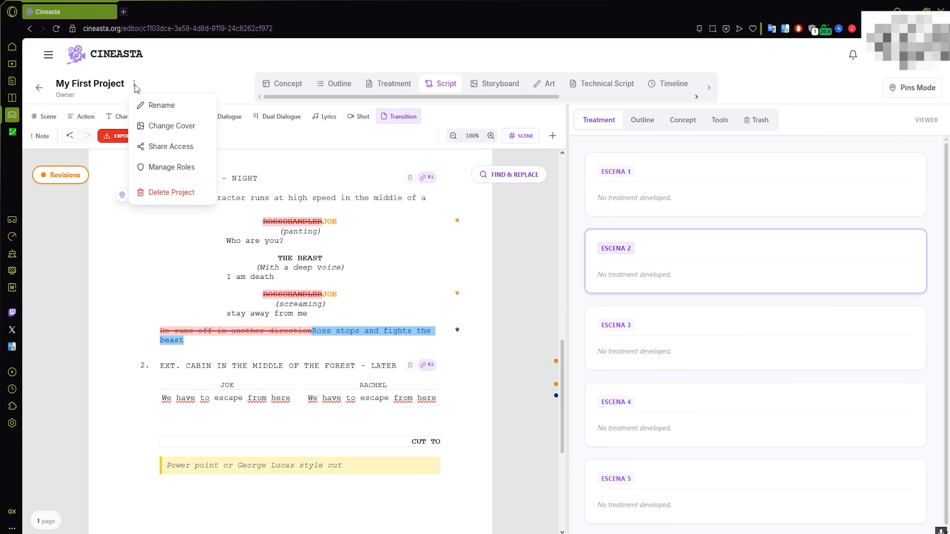
click(184, 148)
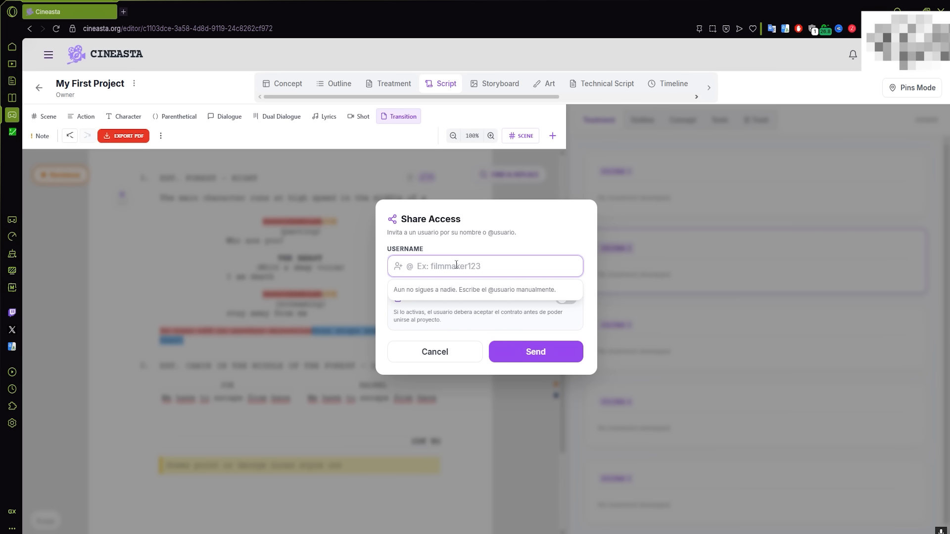
key(Escape)
- Examine the Writer and Storyboard Artist permissions in the project's role management, and close it
click(134, 83)
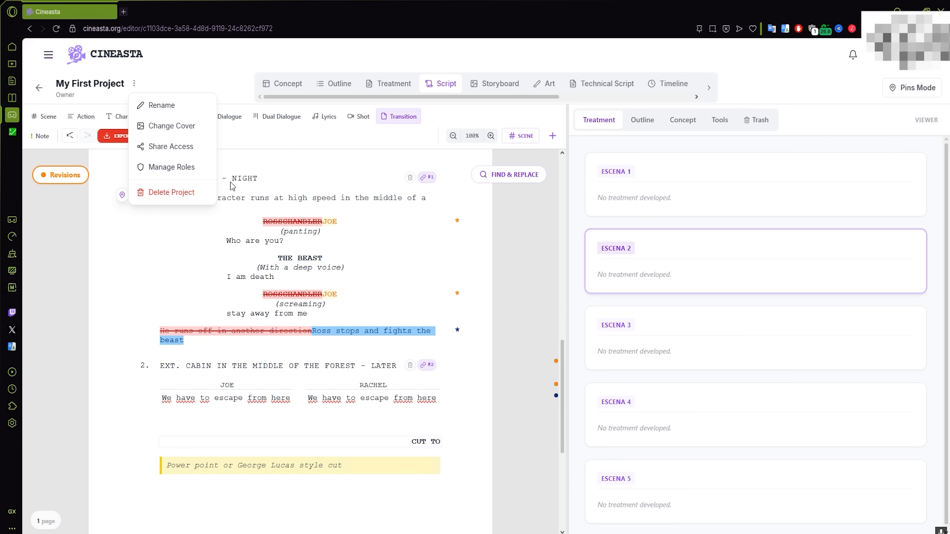
click(165, 175)
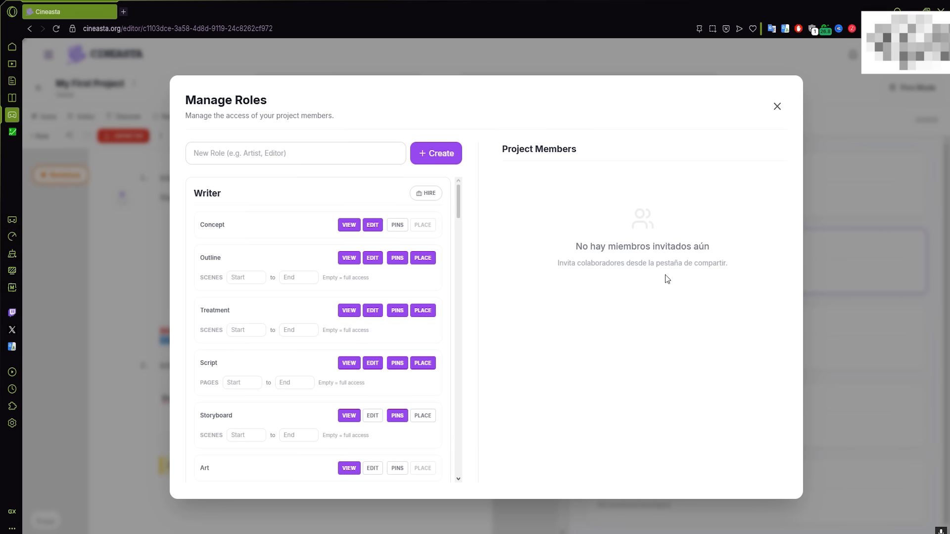
scroll(340, 286, down, 7)
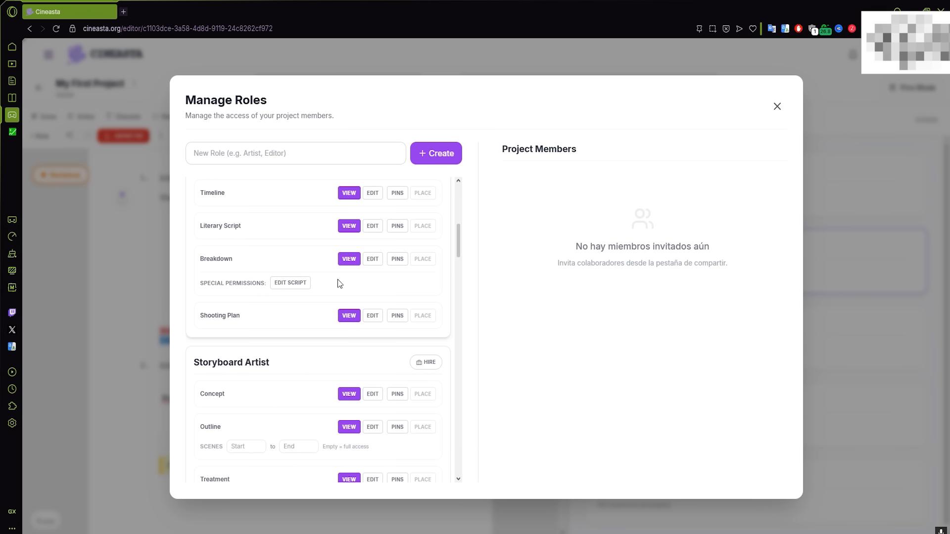
scroll(338, 280, down, 4)
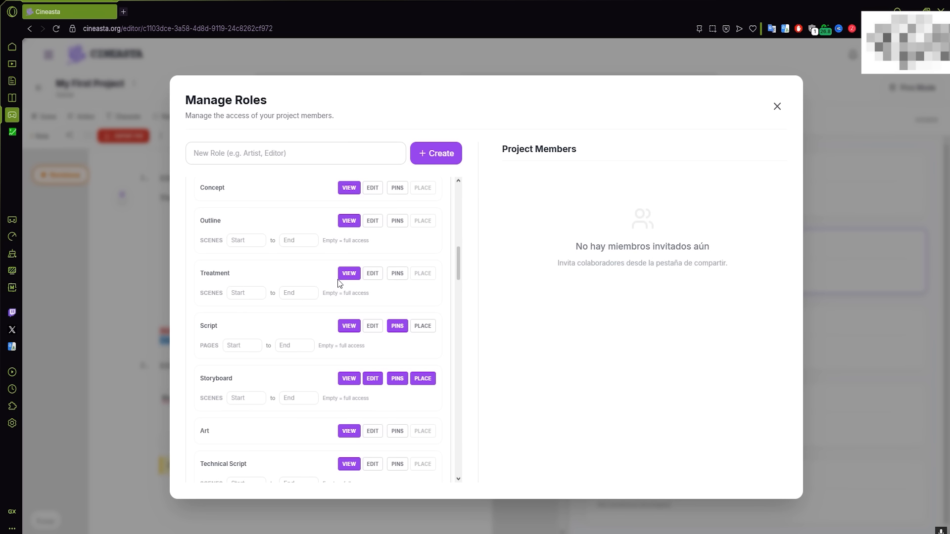
click(48, 53)
- Leave the script editor and open the Social page of the site
click(48, 54)
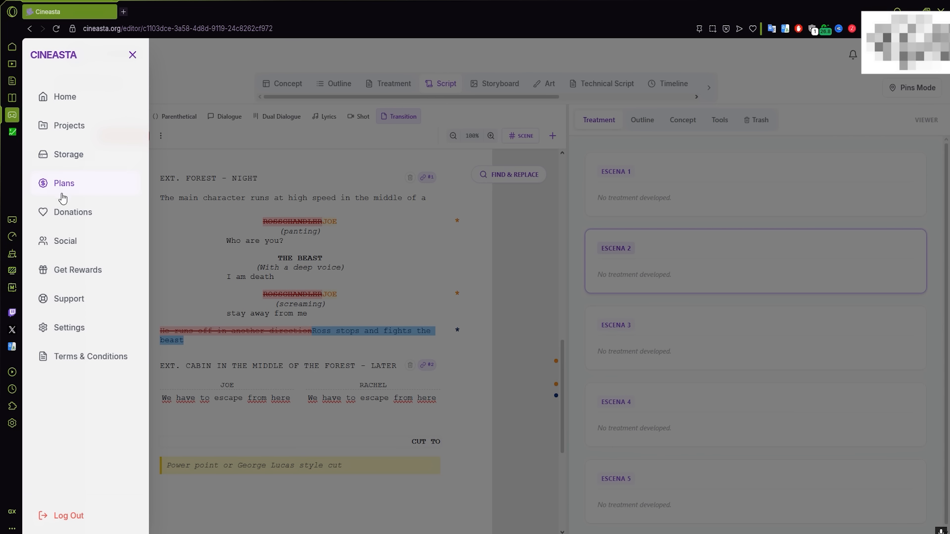
click(81, 239)
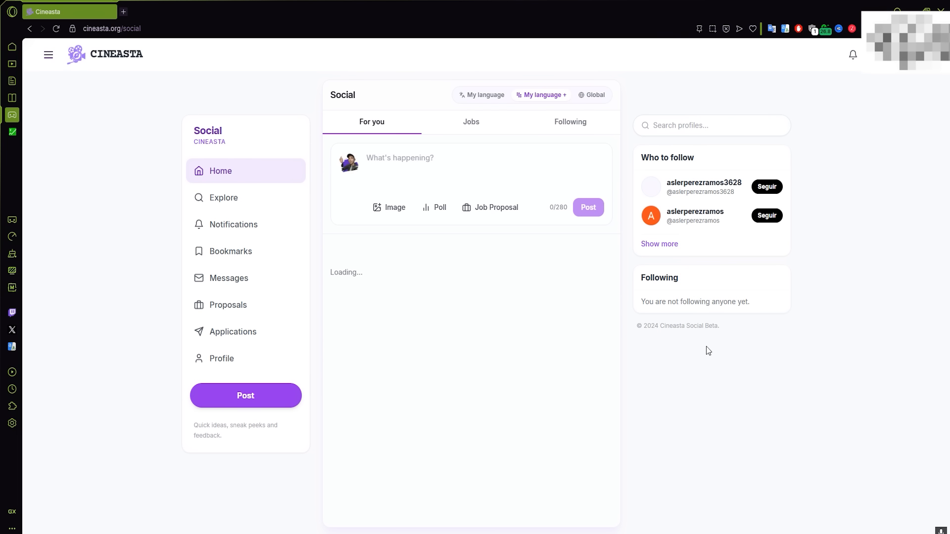